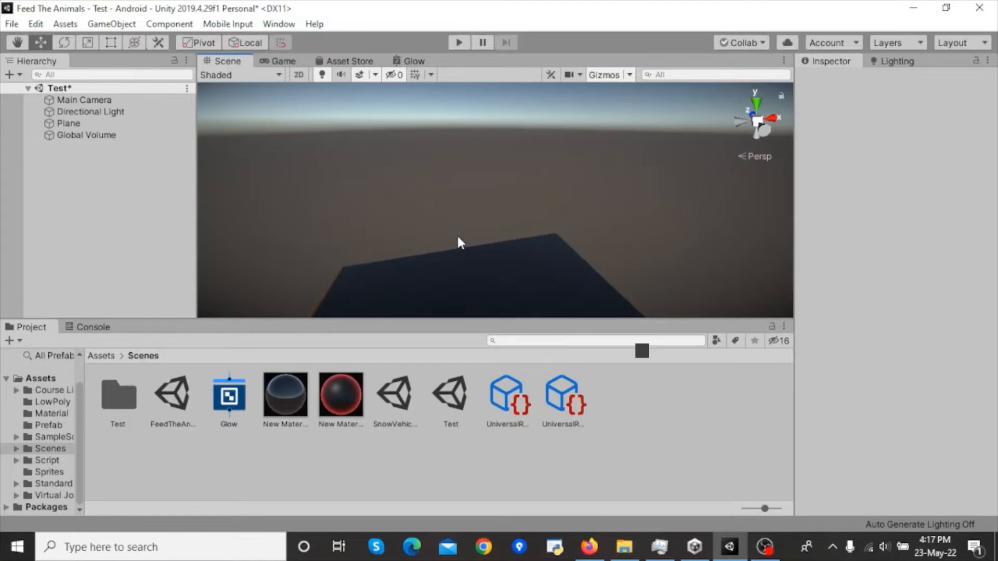
Step: Open the Animation window and dock it beside the Project and Console windows
click(279, 24)
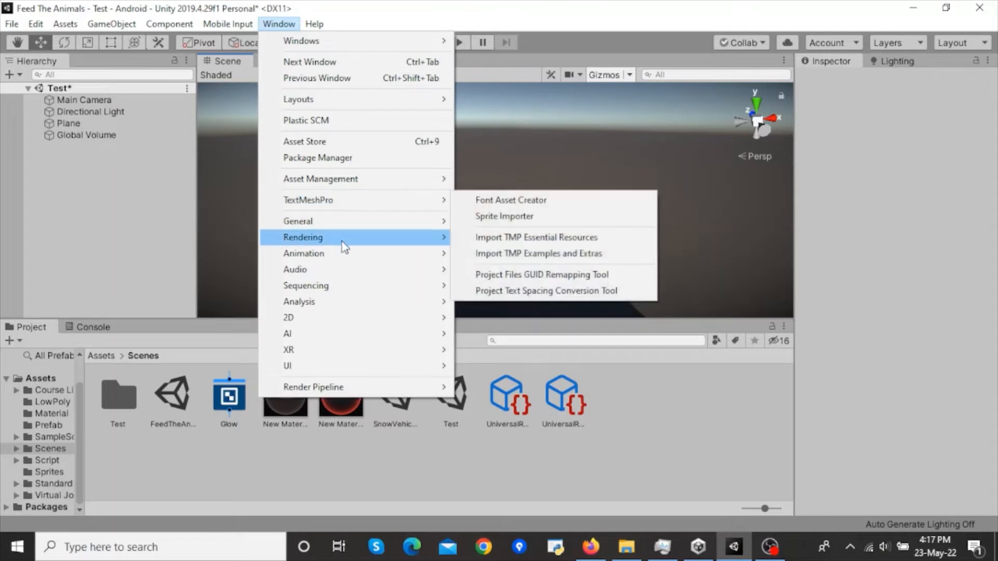
mouse_move(361, 254)
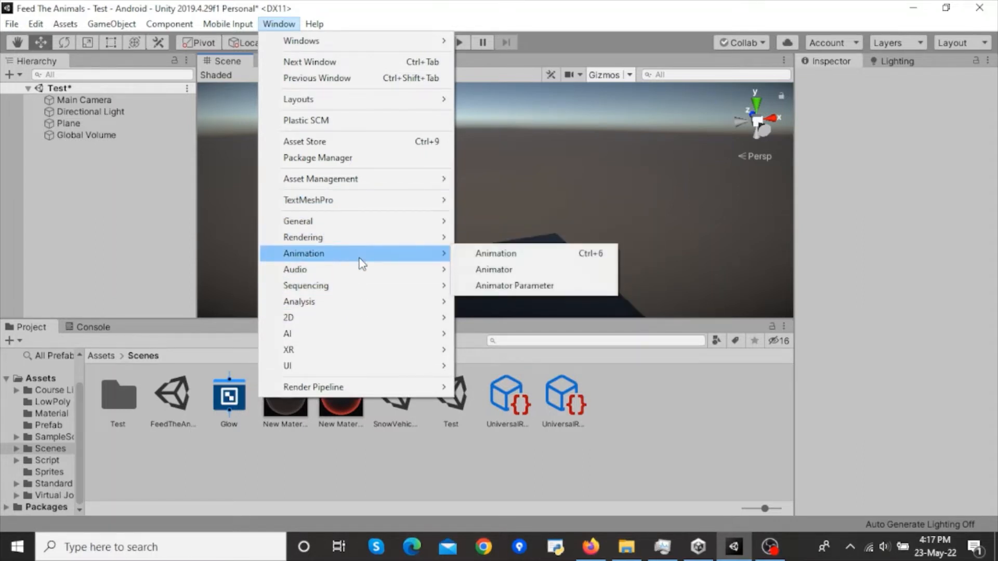
click(545, 254)
drag(188, 140, 446, 331)
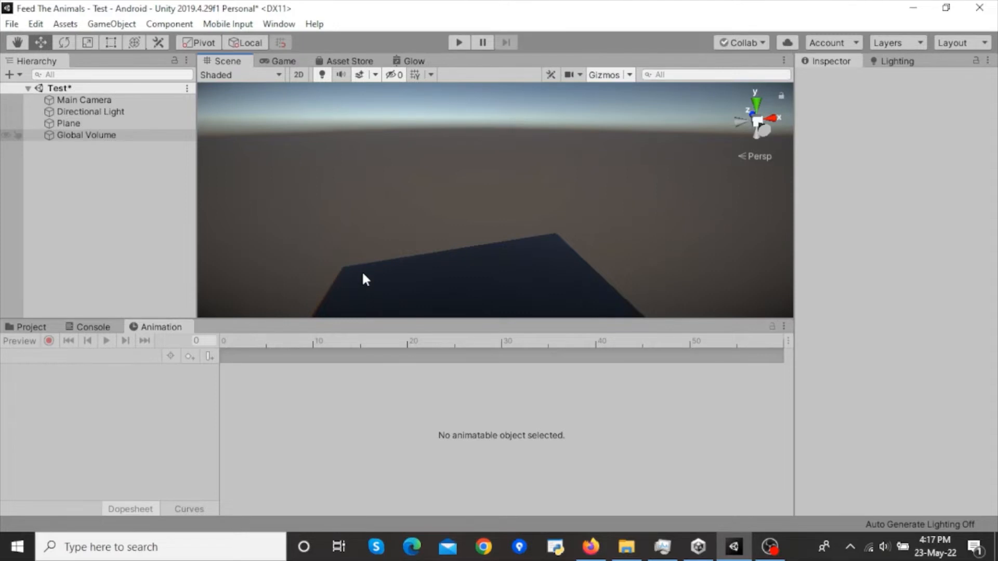
Step: Add a 3D cube to the Test scene
alt+drag(362, 280, 432, 237)
right_click(95, 191)
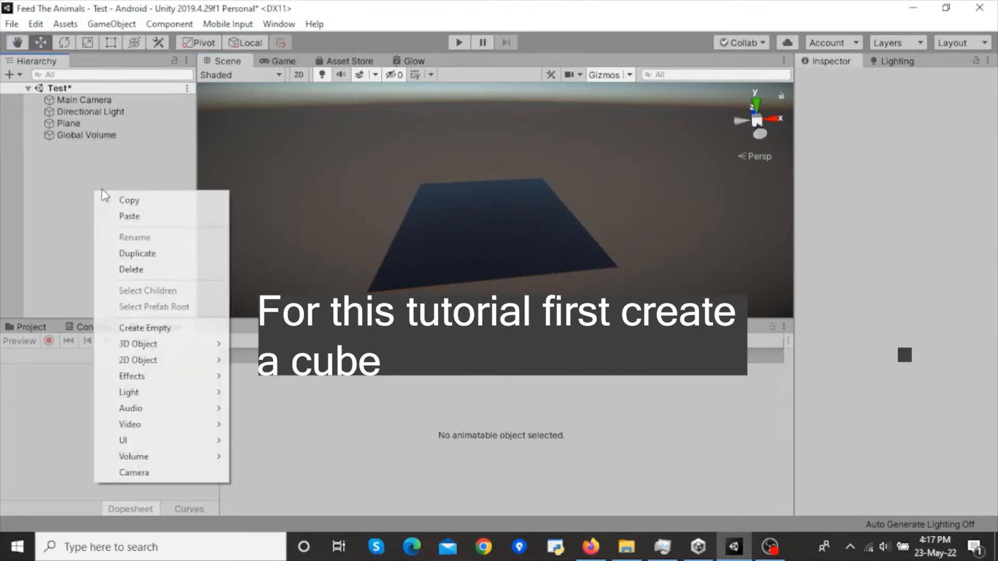
mouse_move(169, 350)
click(319, 344)
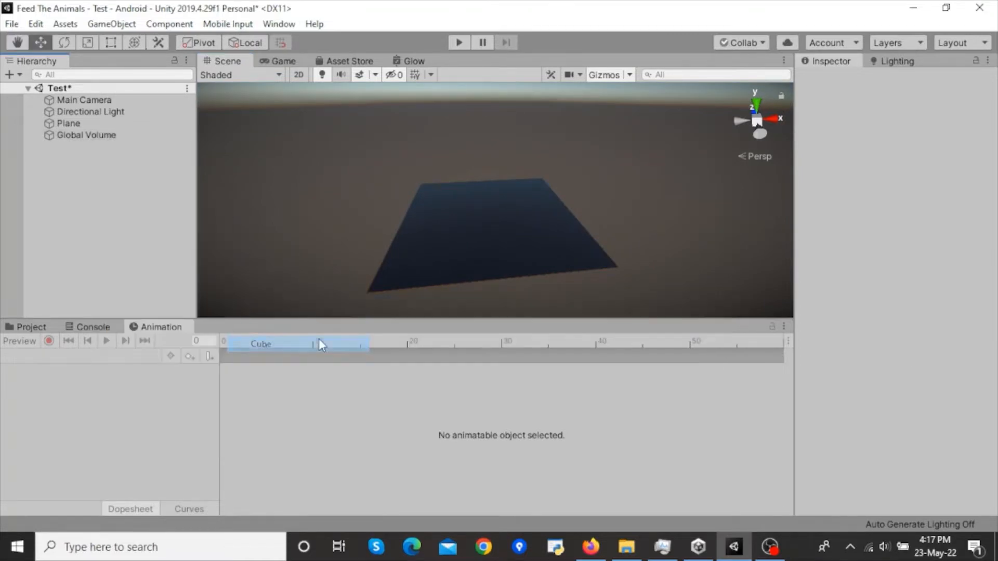
Step: Position the new cube above the plane and undo the last change
alt+drag(560, 213, 527, 174)
drag(496, 133, 494, 103)
scroll(493, 111, up, 3)
mouse_move(526, 158)
alt+mouse_down()
mouse_move(468, 201)
mouse_move(283, 196)
mouse_move(535, 160)
alt+mouse_up()
middle_drag(566, 170, 533, 217)
alt+drag(533, 216, 483, 178)
click(524, 186)
scroll(510, 203, up, 1)
key(ctrl+z)
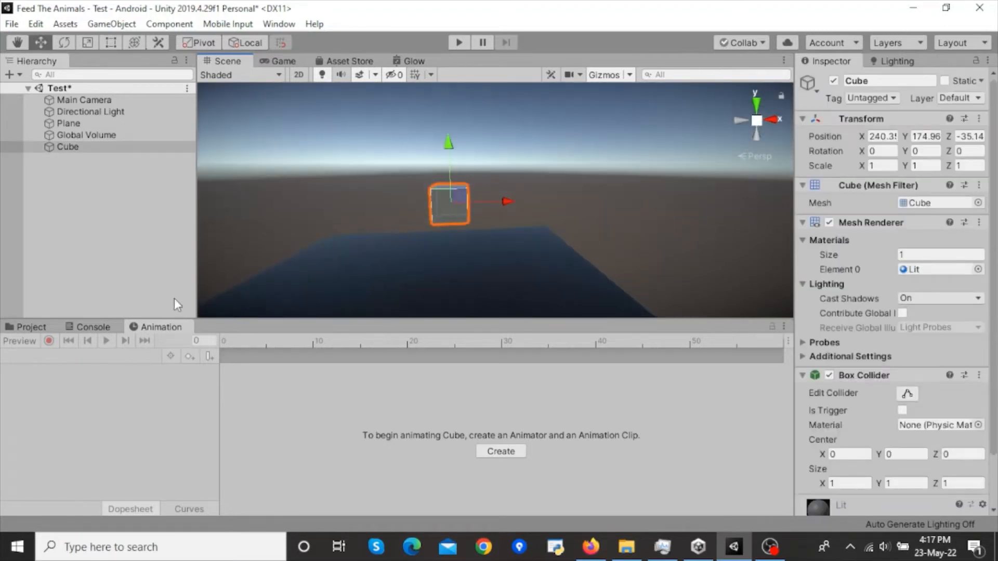
Step: Create an animation clip for the cube and save it as Cube.anim in the Scenes folder
click(498, 453)
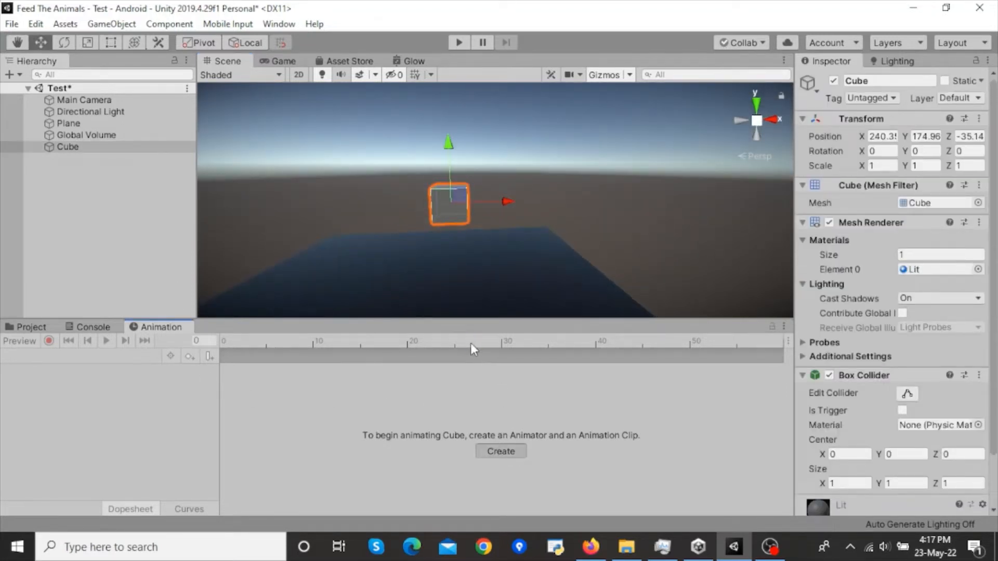
key(Left)
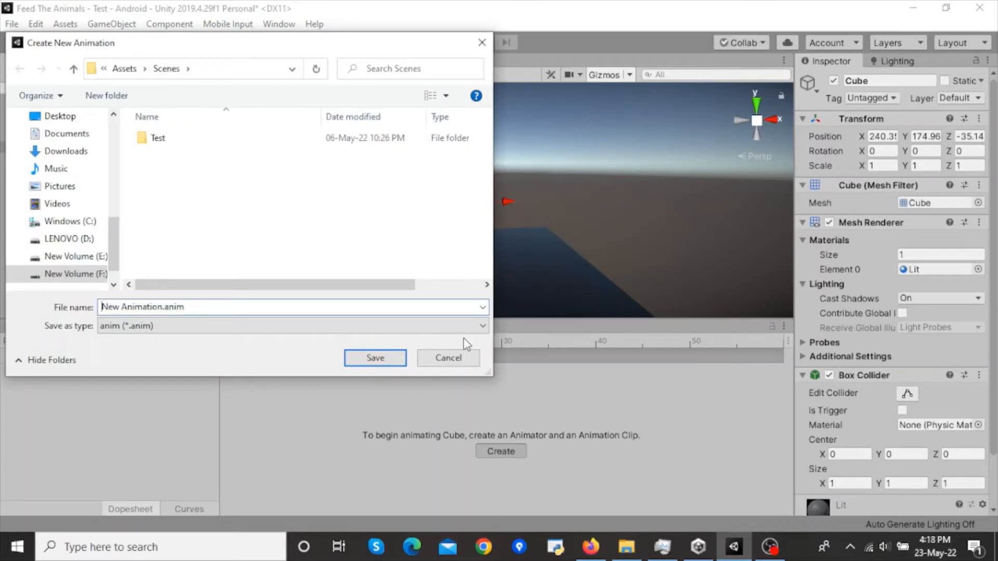
key(shift+Right)
key(shift+Right)
key(shift+Right)
key(shift+Right)
key(shift+Right)
key(shift+Right)
key(shift+Right)
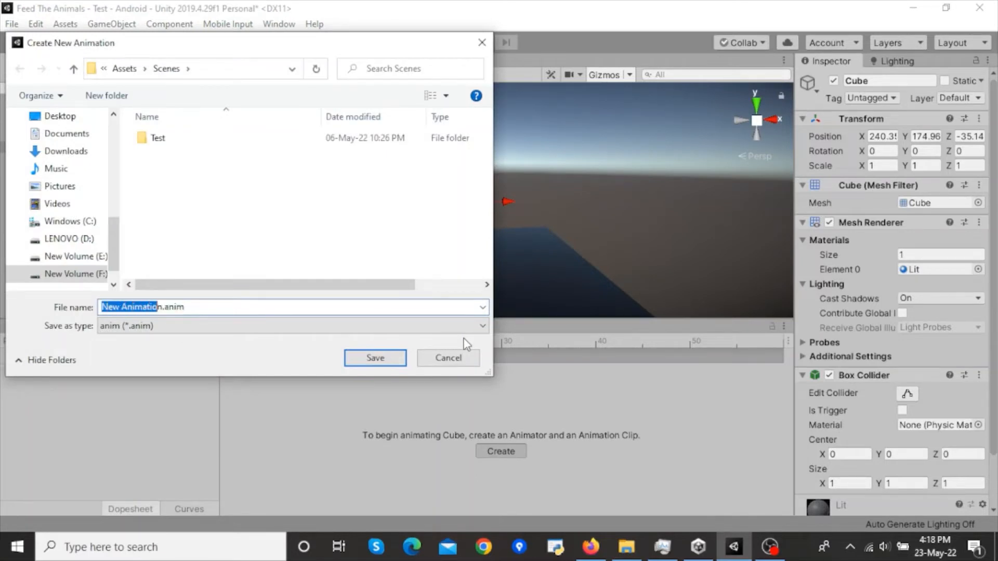
text(Cube)
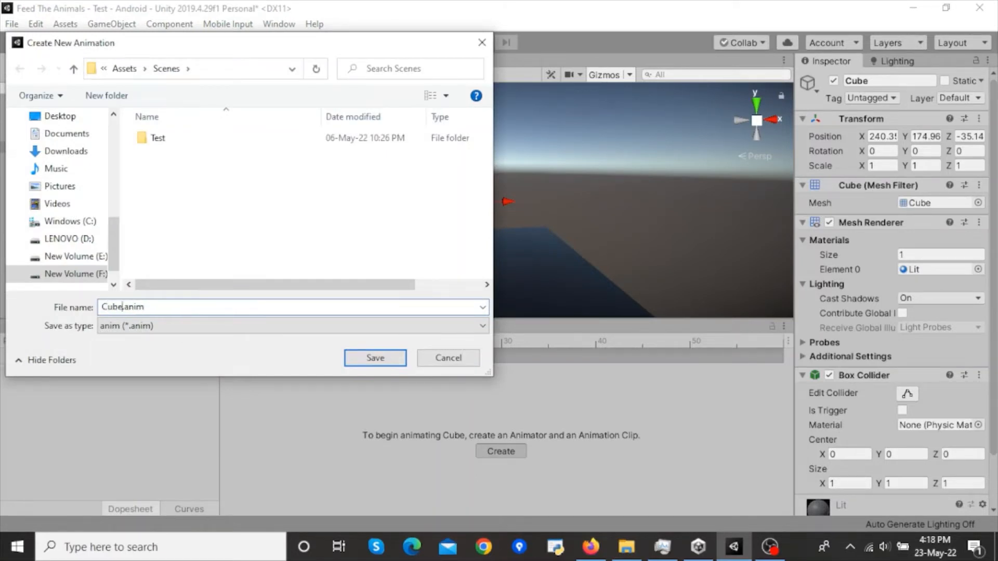
key(Return)
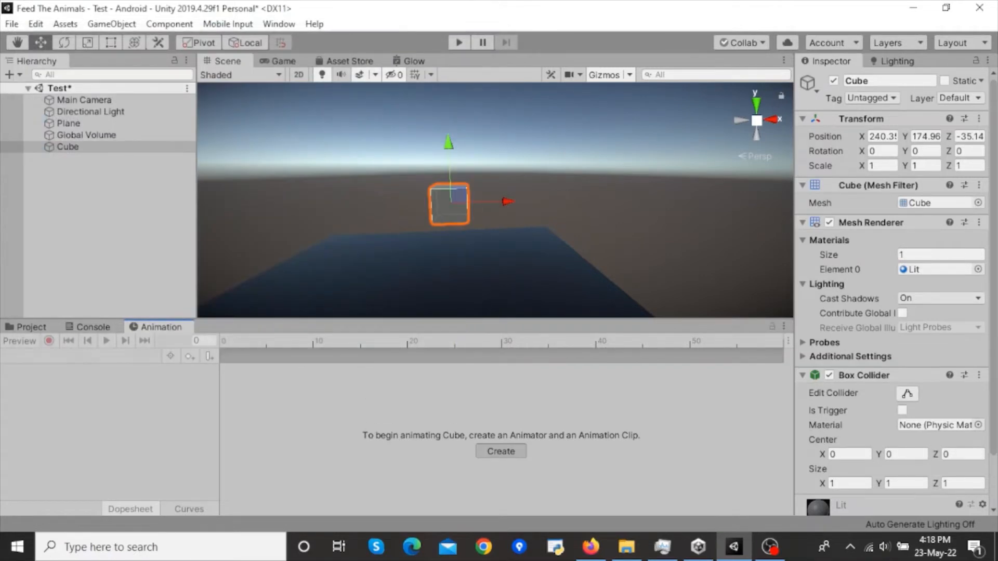
Step: Examine the Mesh Renderer properties that can be animated on the cube
click(131, 381)
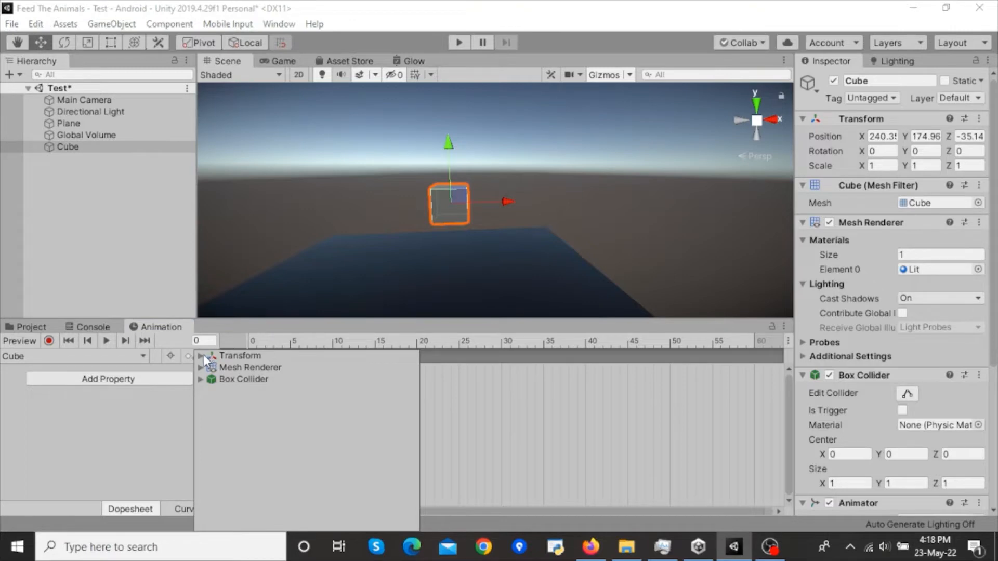
click(200, 367)
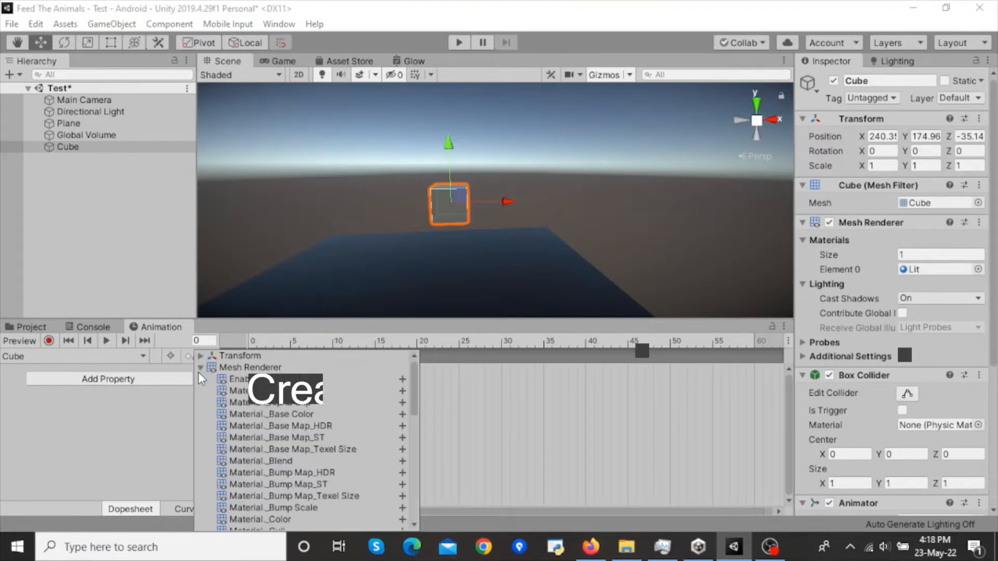
click(200, 372)
click(200, 372)
scroll(320, 429, down, 10)
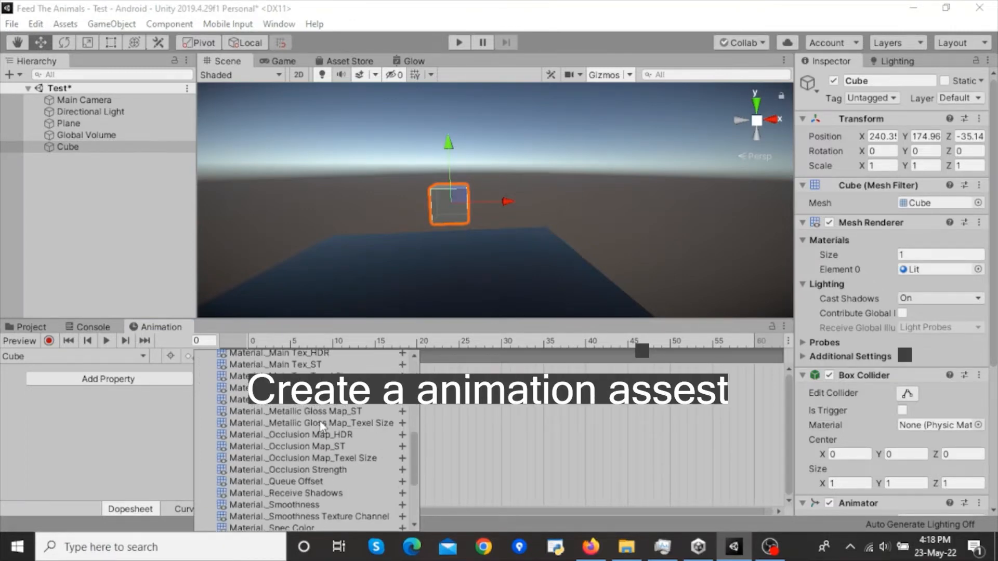
scroll(320, 428, down, 5)
scroll(321, 429, up, 15)
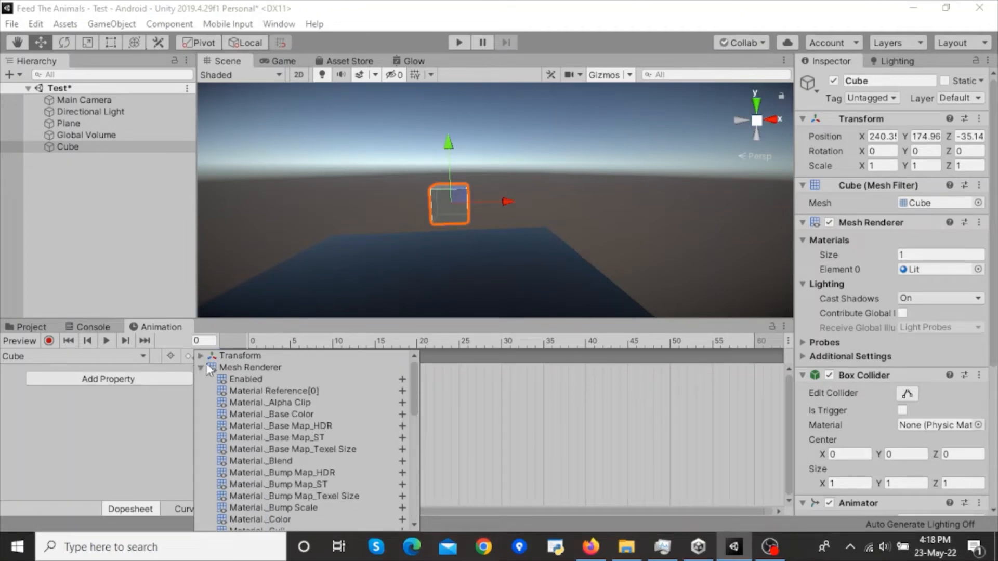
click(207, 366)
click(201, 368)
Step: Add the cube's Transform Scale property to the animation clip
click(199, 356)
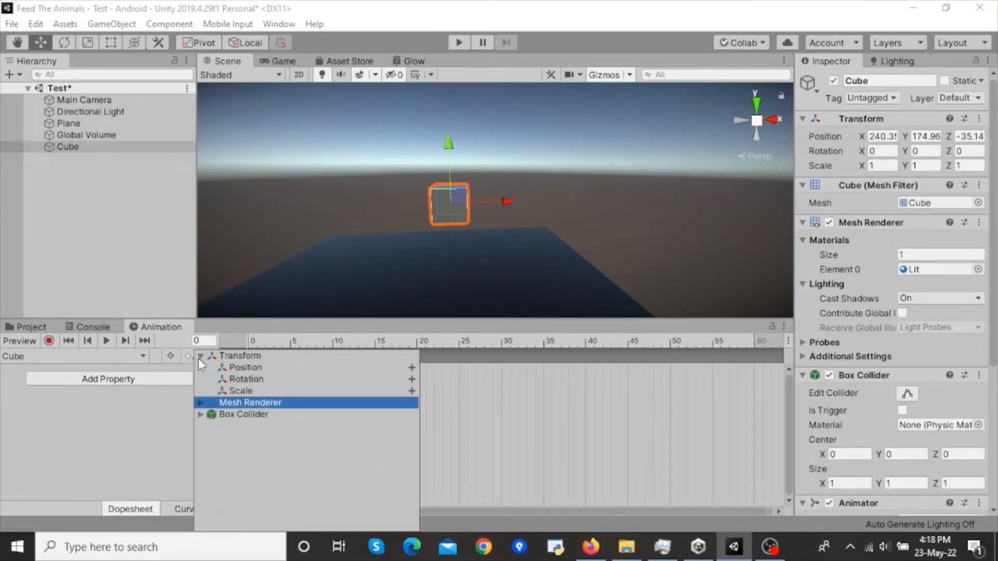
click(254, 392)
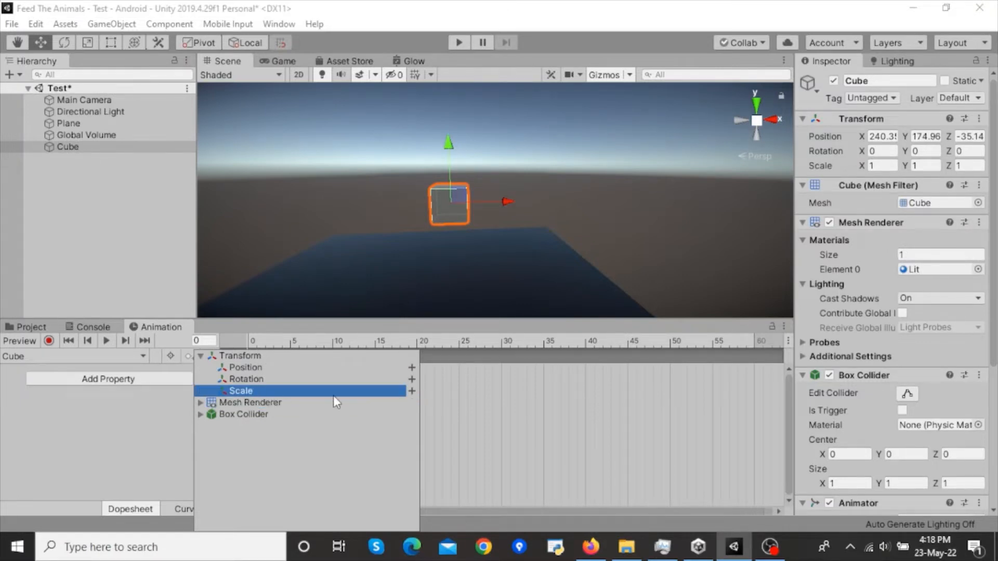
click(411, 391)
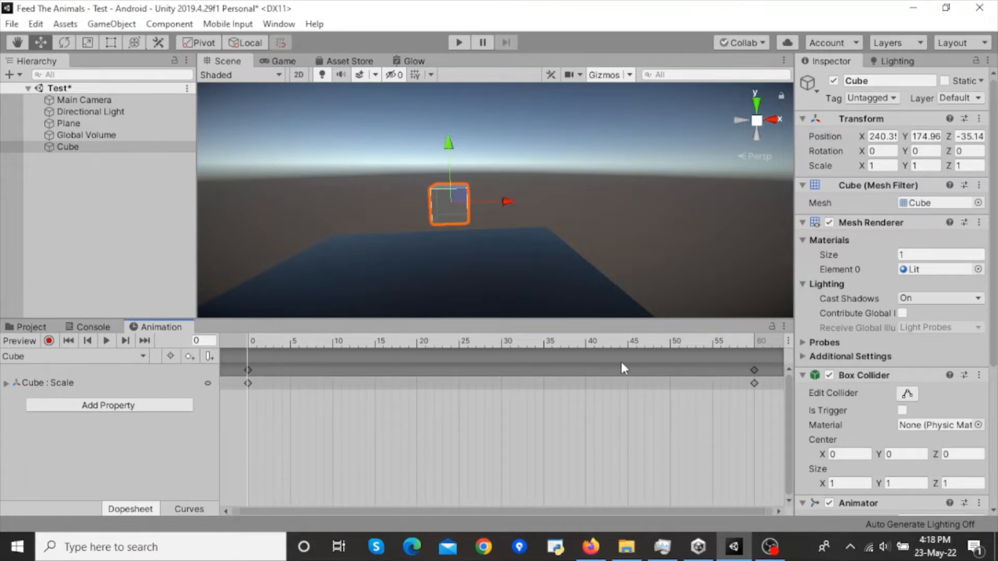
Step: Record a Scale keyframe at frame 30 with the cube enlarged uniformly to about 1.9 on all axes
click(501, 343)
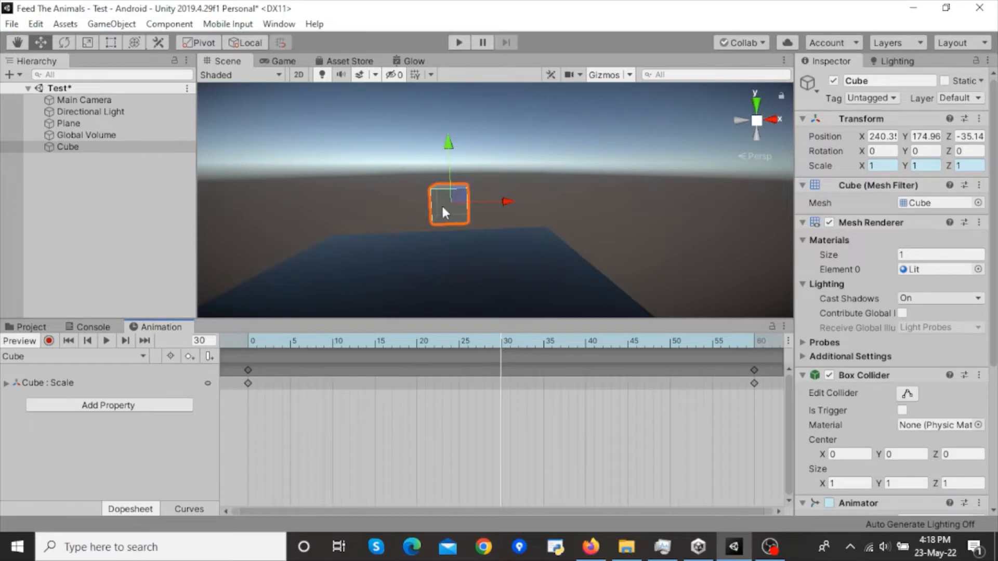
click(48, 341)
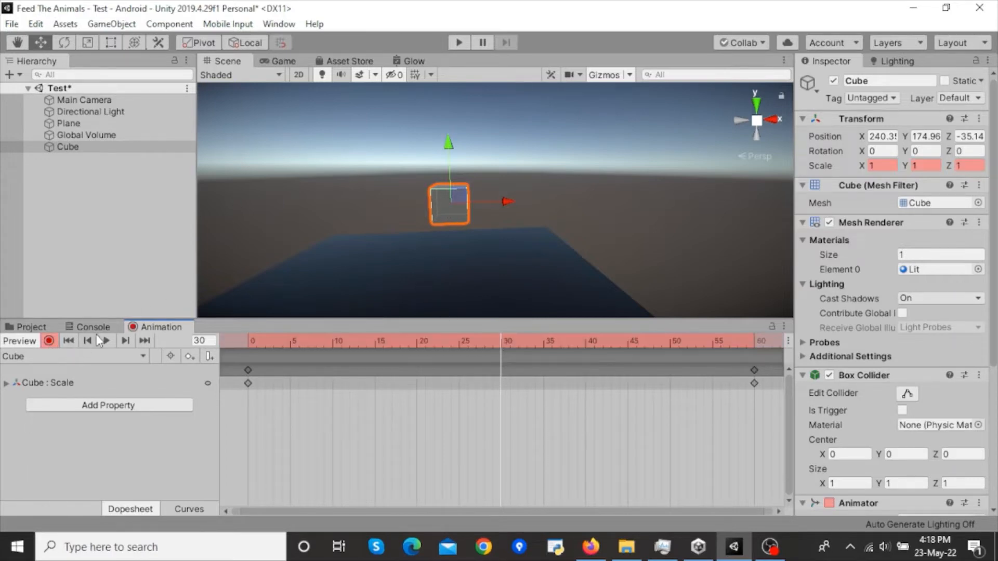
click(85, 38)
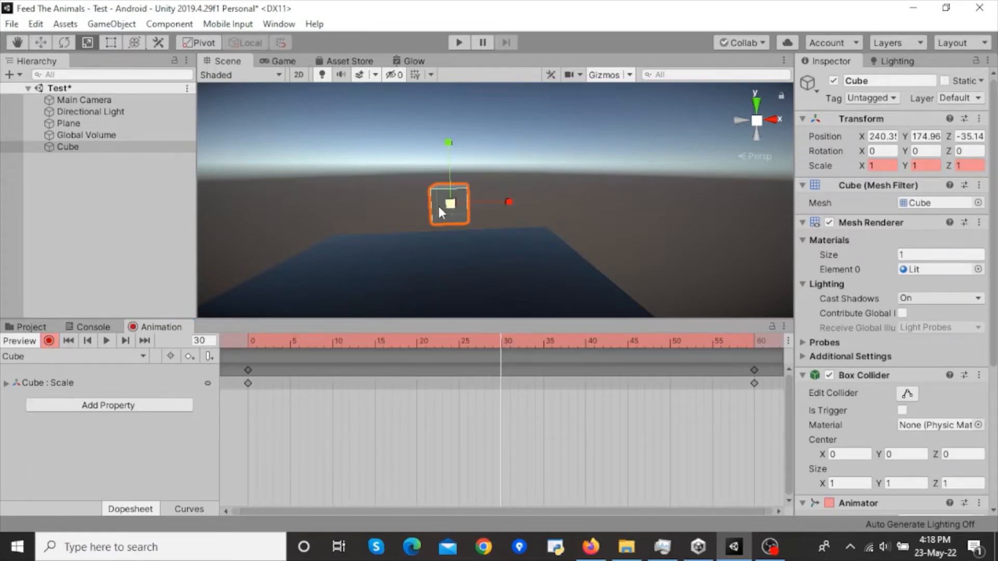
drag(447, 206, 482, 156)
click(48, 341)
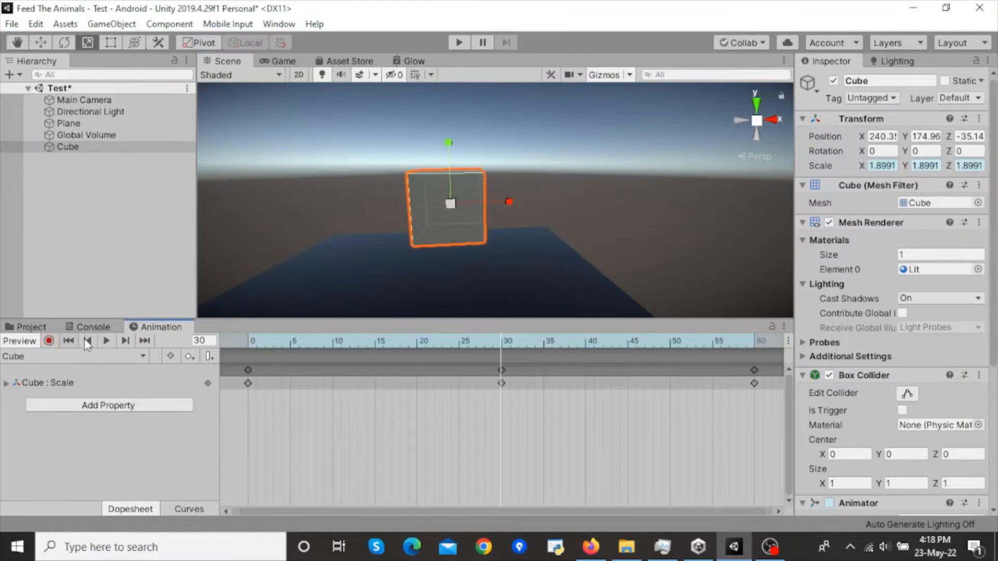
Step: Play the cube's scale animation, inspect it from several angles, and reselect the cube
click(107, 341)
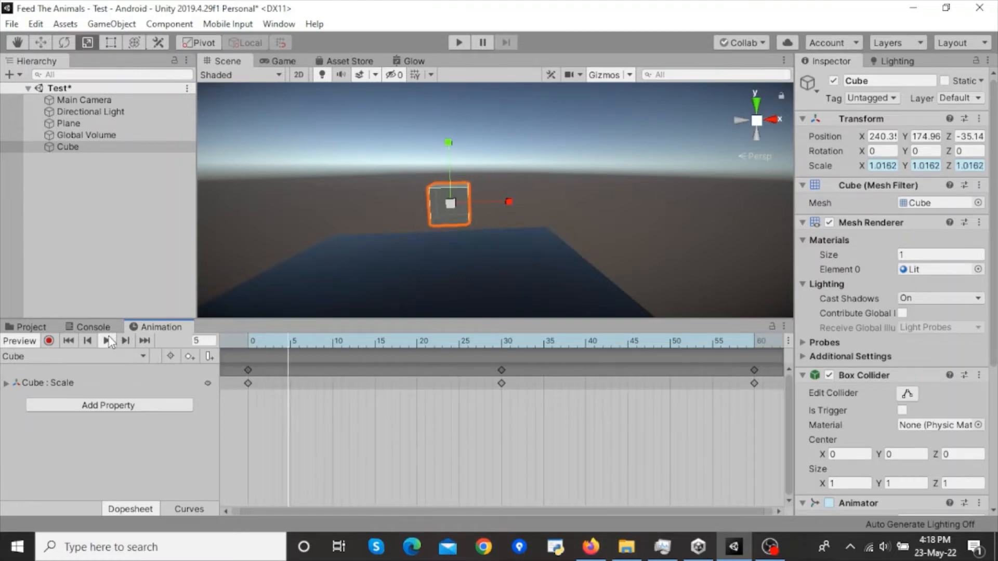
alt+drag(324, 219, 619, 221)
click(610, 219)
alt+drag(517, 161, 496, 152)
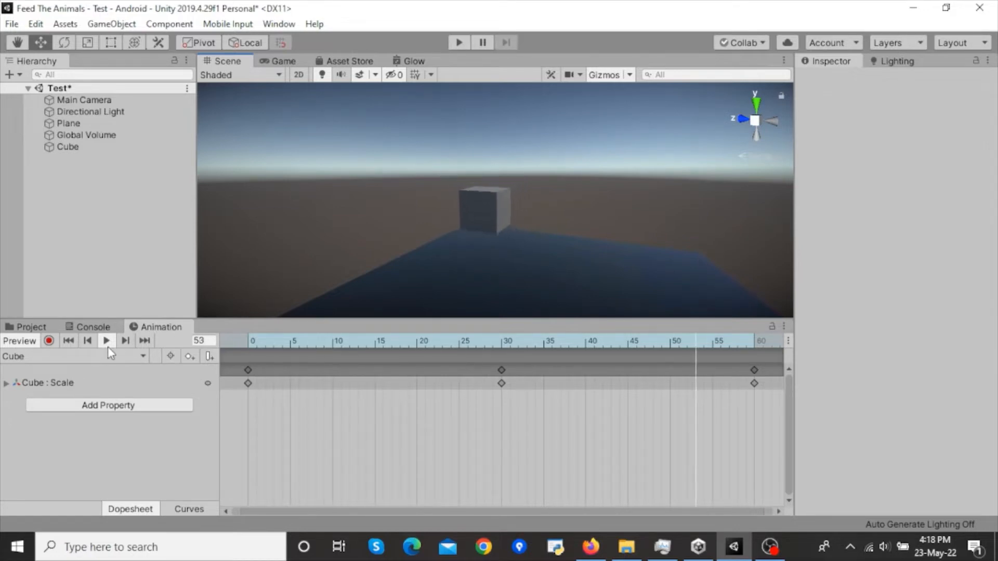
alt+drag(557, 263, 490, 286)
click(500, 235)
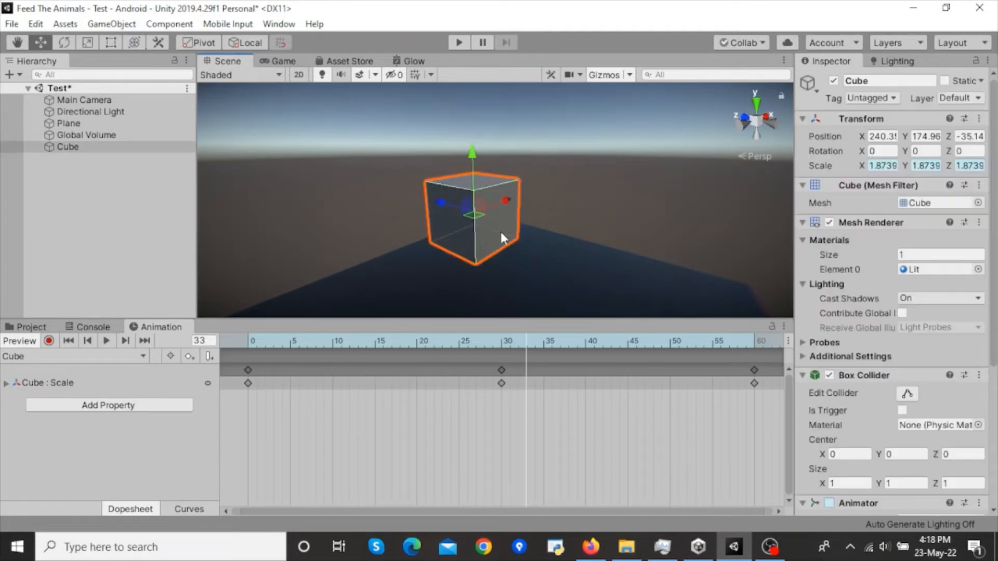
Step: Add a Scale keyframe at frame 33 and the Transform Rotation property to the Cube clip
click(77, 354)
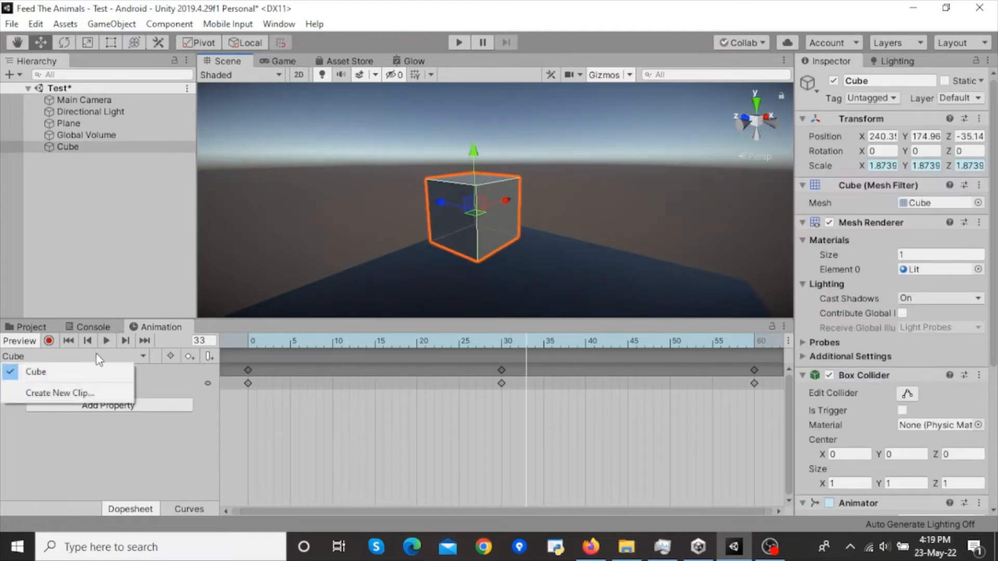
click(171, 385)
click(155, 409)
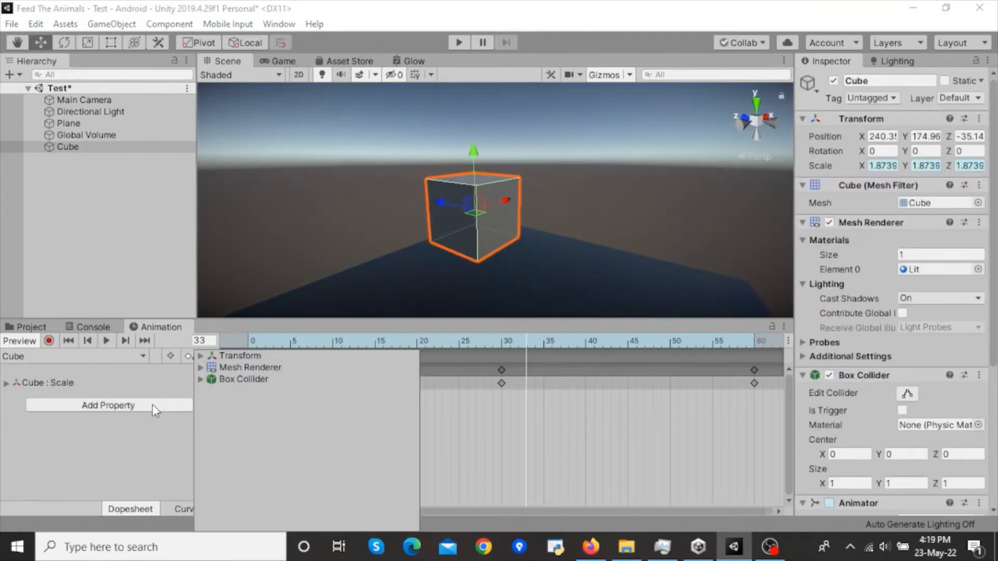
click(207, 357)
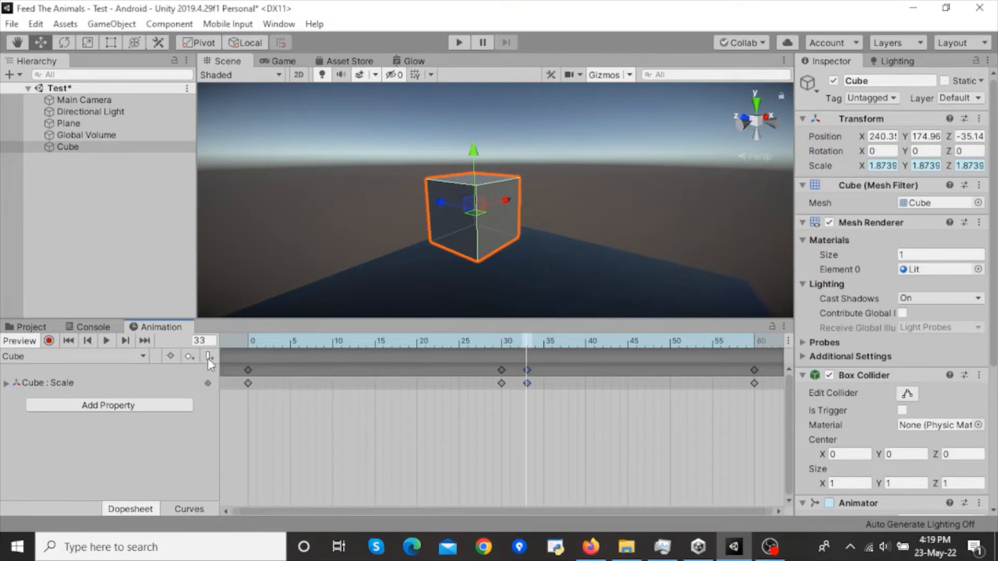
click(177, 405)
click(200, 356)
click(412, 379)
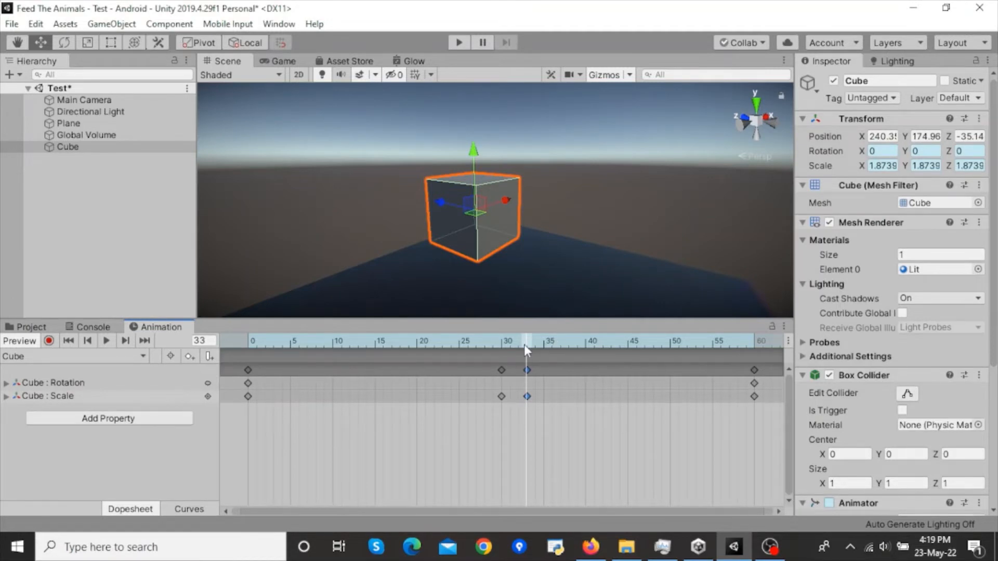
Step: Scrub the timeline back to frame 23, then play and stop the Cube clip to check its motion
drag(528, 346, 441, 336)
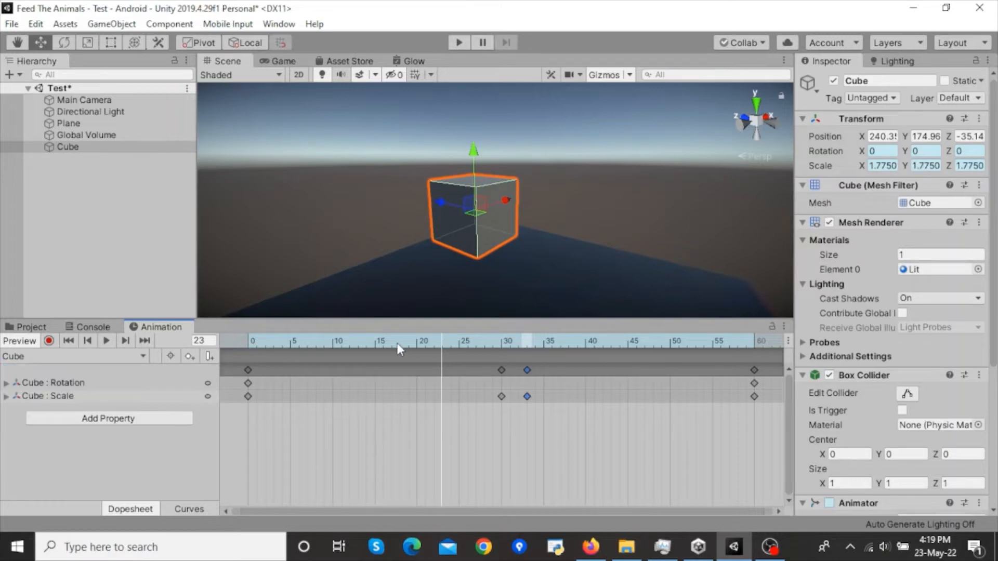
click(110, 339)
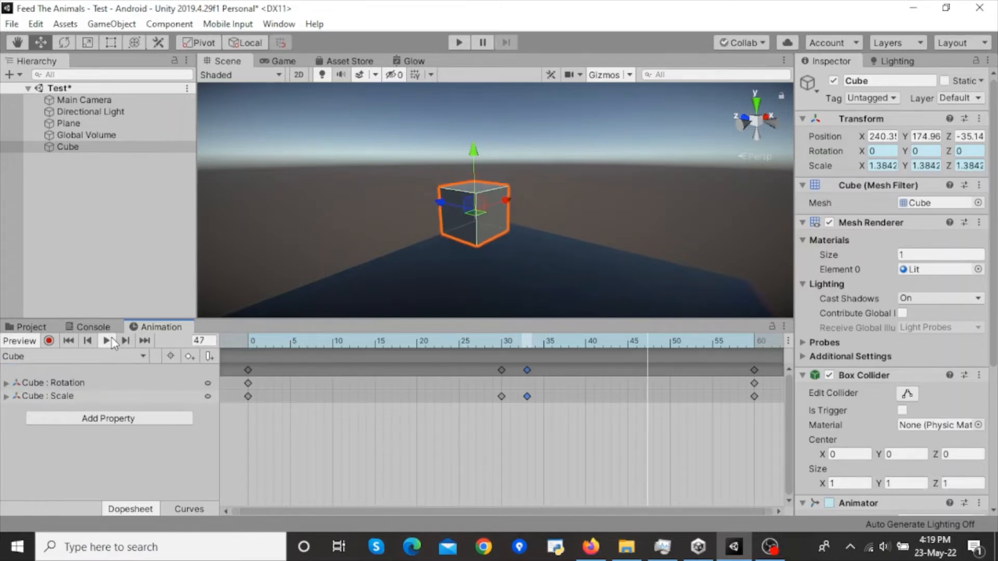
click(111, 339)
Step: Record a Rotation keyframe at frame 30 with the cube rotated to about 265 degrees on X
drag(502, 342, 492, 342)
click(134, 383)
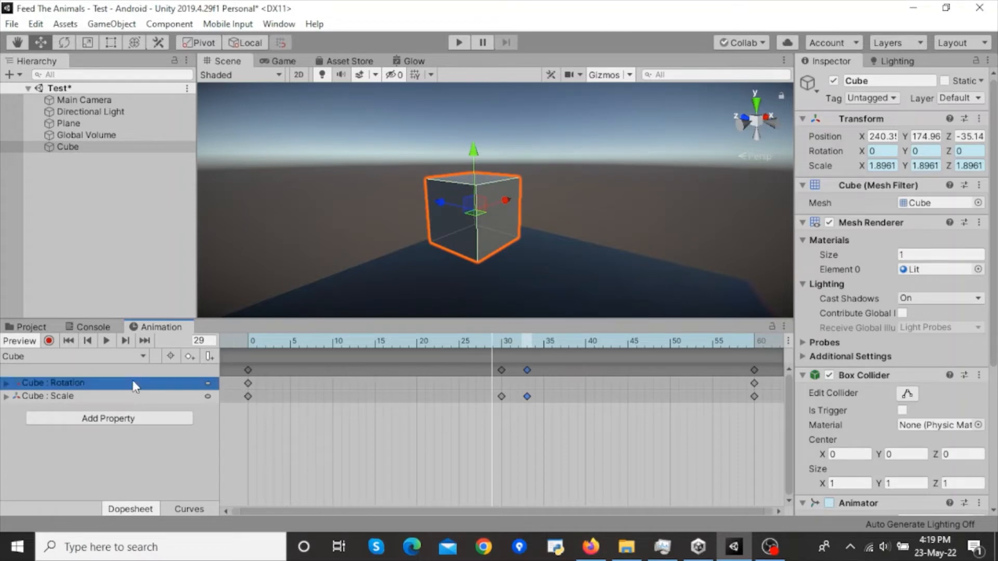
click(504, 343)
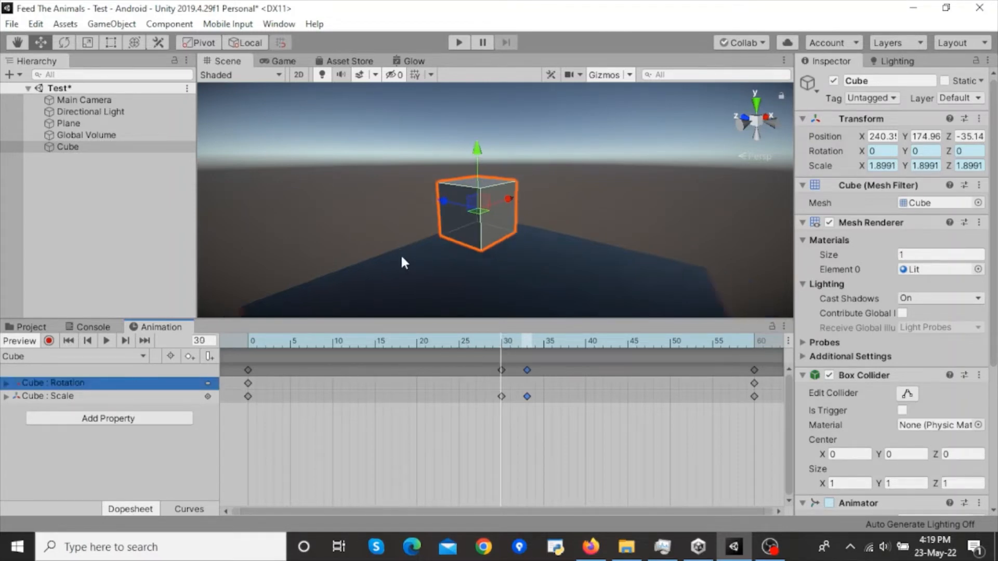
click(49, 340)
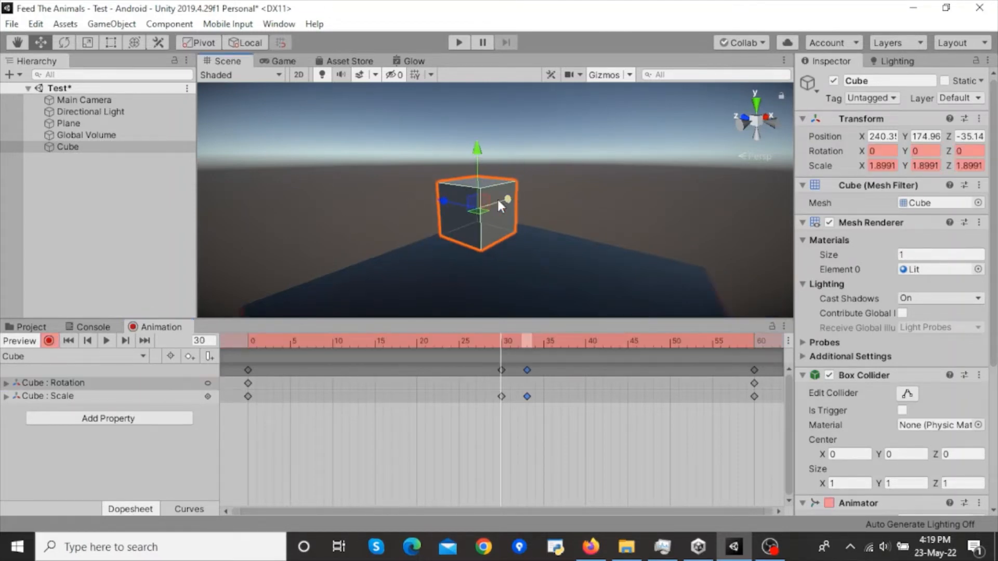
click(69, 42)
drag(506, 157, 826, 121)
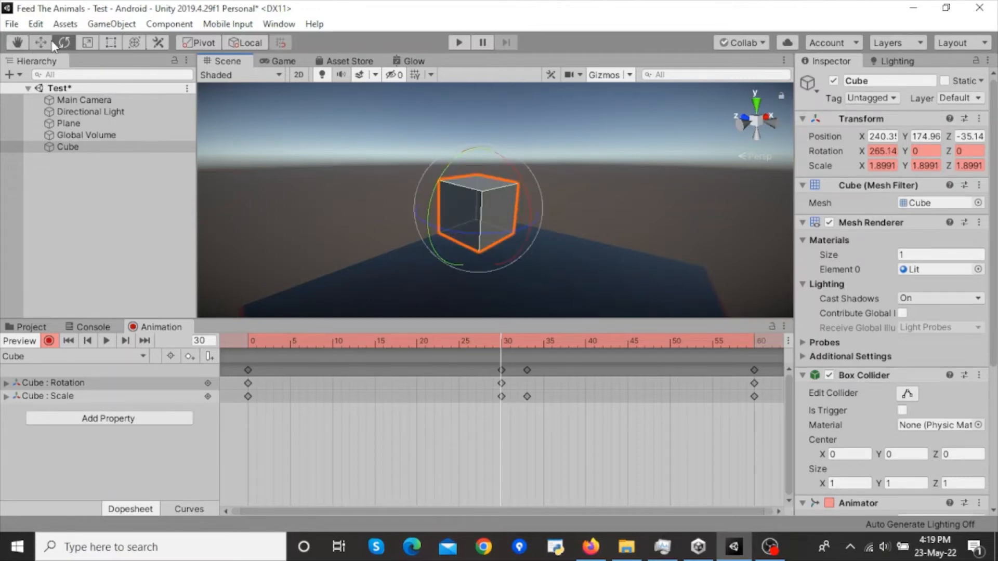
Step: Play the Cube clip with the cube deselected to check its rotation, and return the timeline to frame 0
click(26, 326)
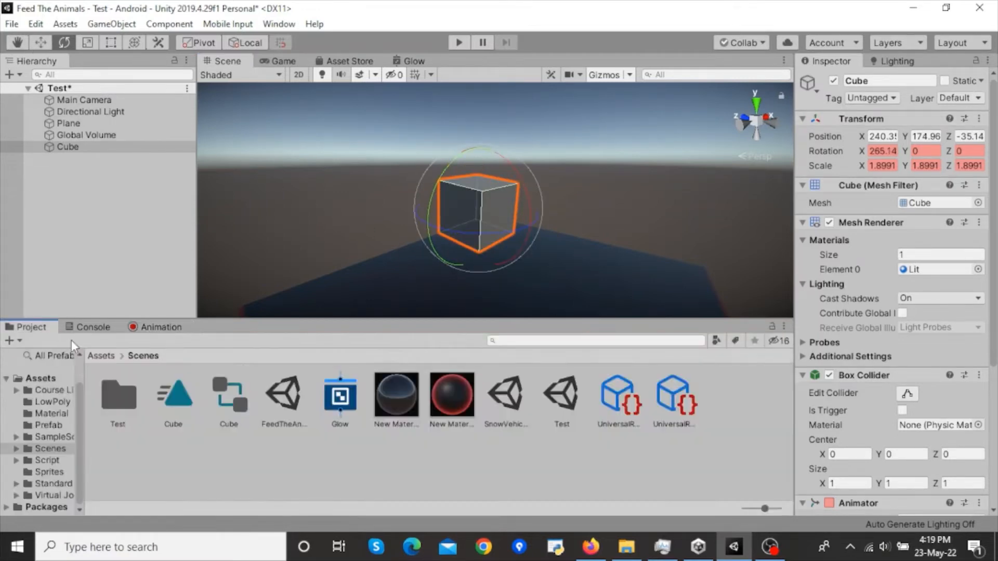
click(126, 328)
click(103, 343)
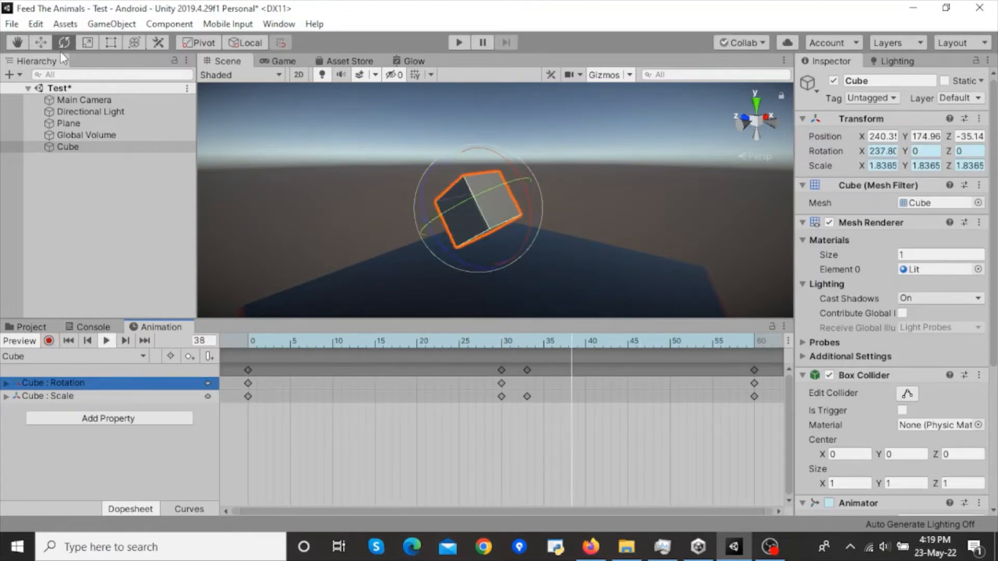
click(34, 42)
click(595, 168)
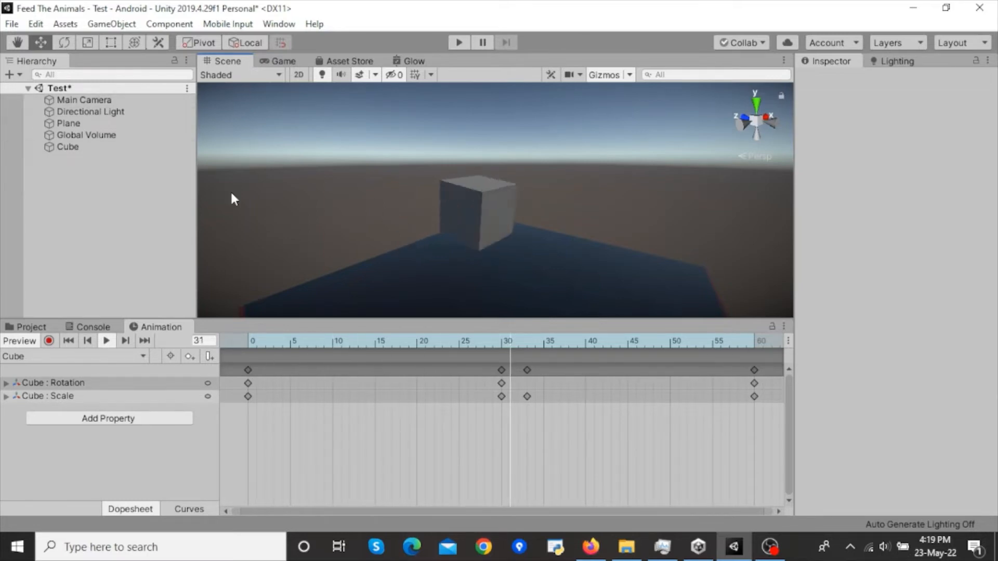
click(265, 343)
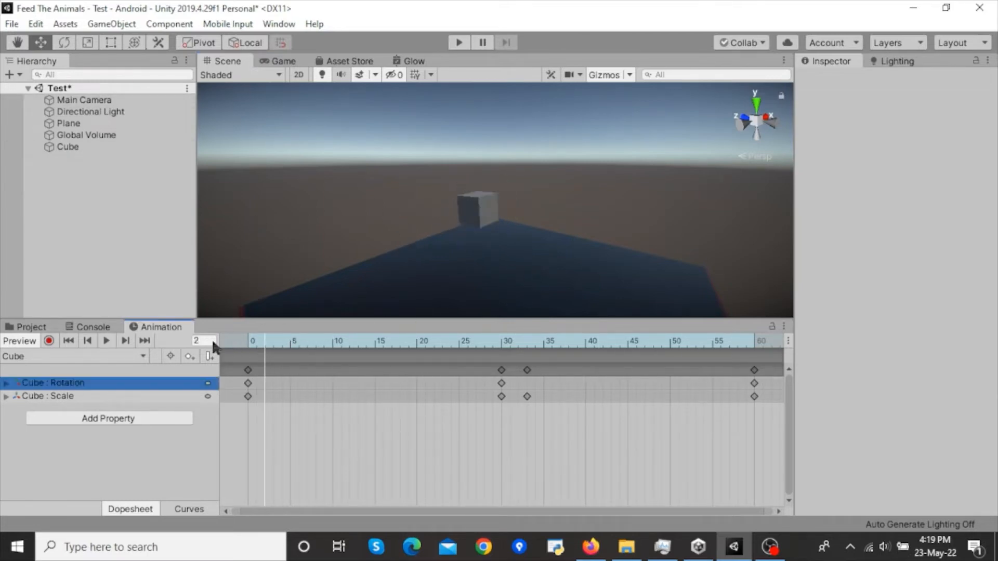
drag(259, 343, 231, 349)
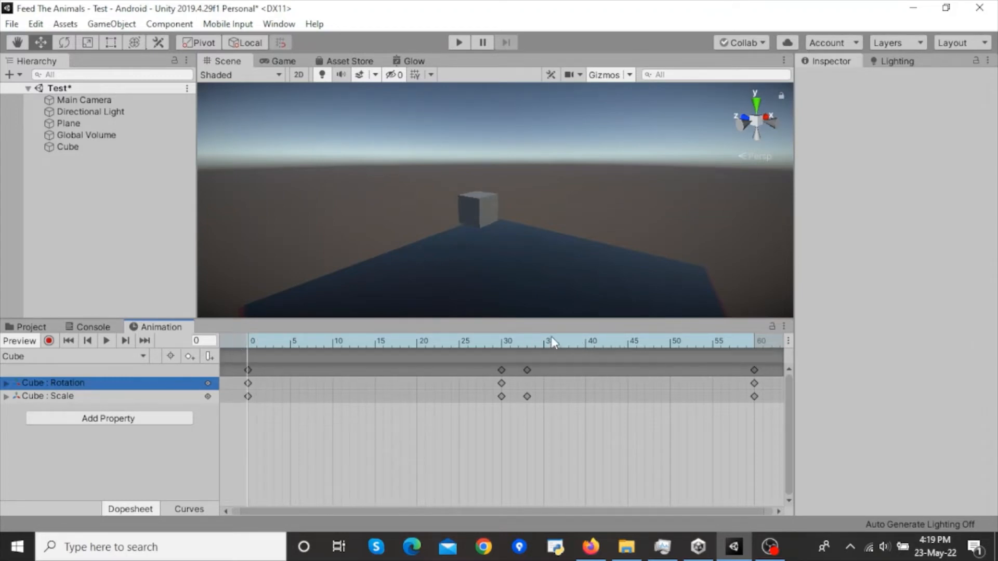
Step: Record a Rotation keyframe at frame 32 with the cube rotated to about 202, -23 and -194 degrees on X, Y and Z
click(516, 341)
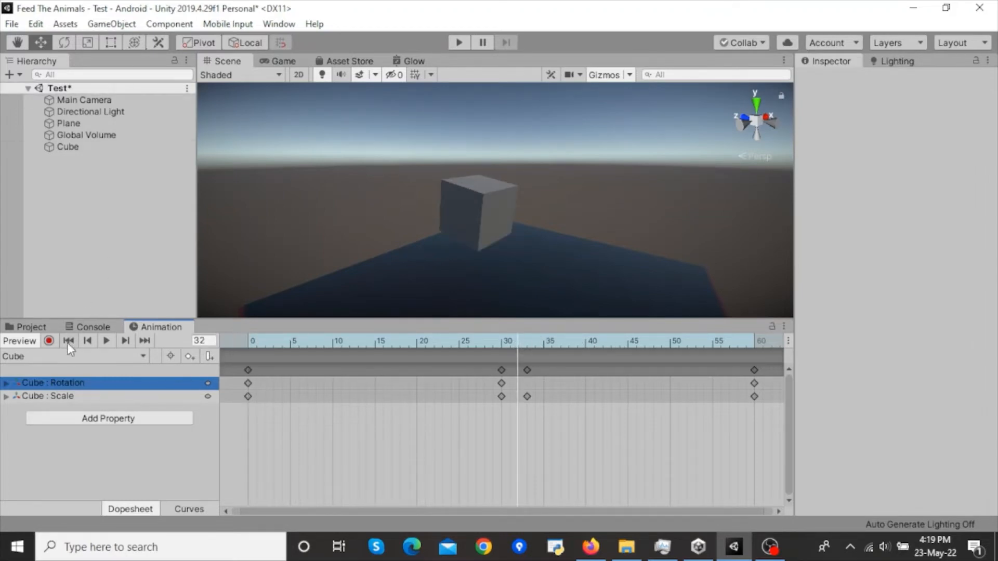
click(446, 215)
click(49, 341)
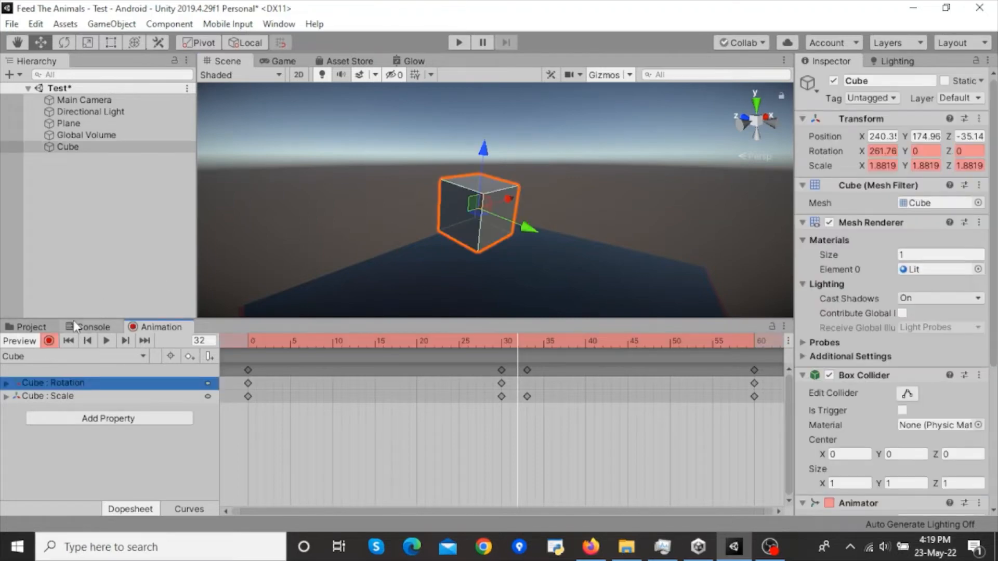
click(64, 42)
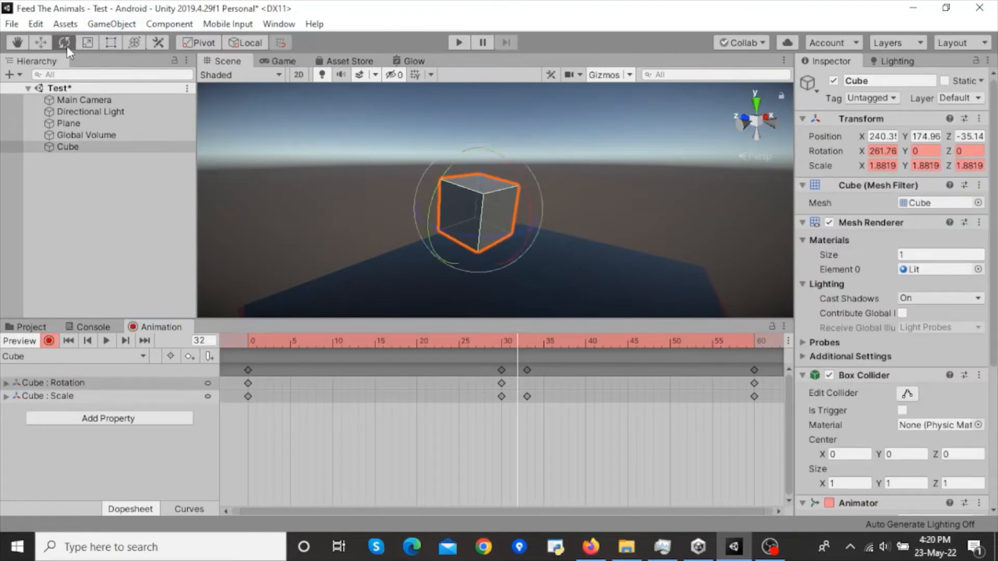
drag(432, 227, 938, 160)
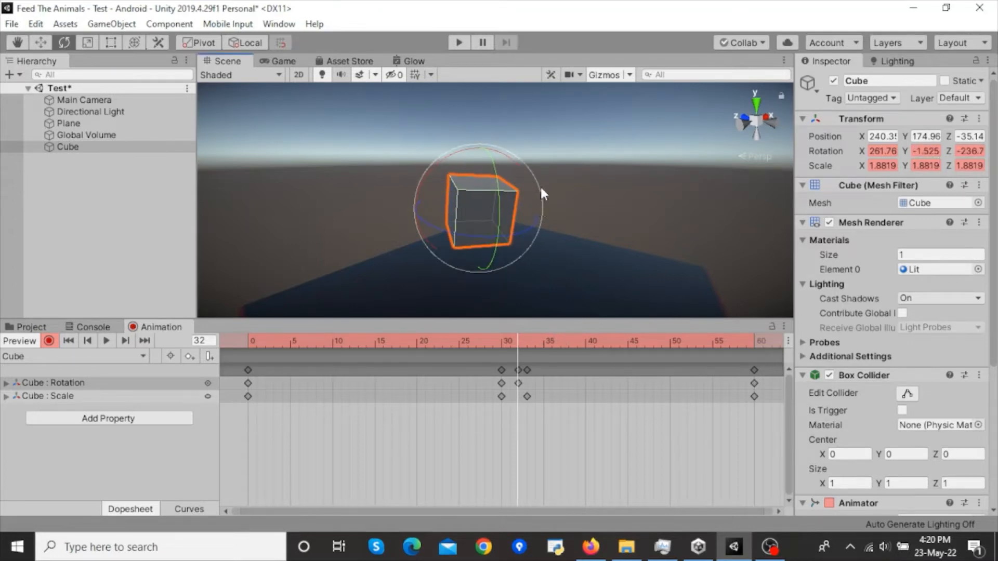
drag(541, 185, 564, 324)
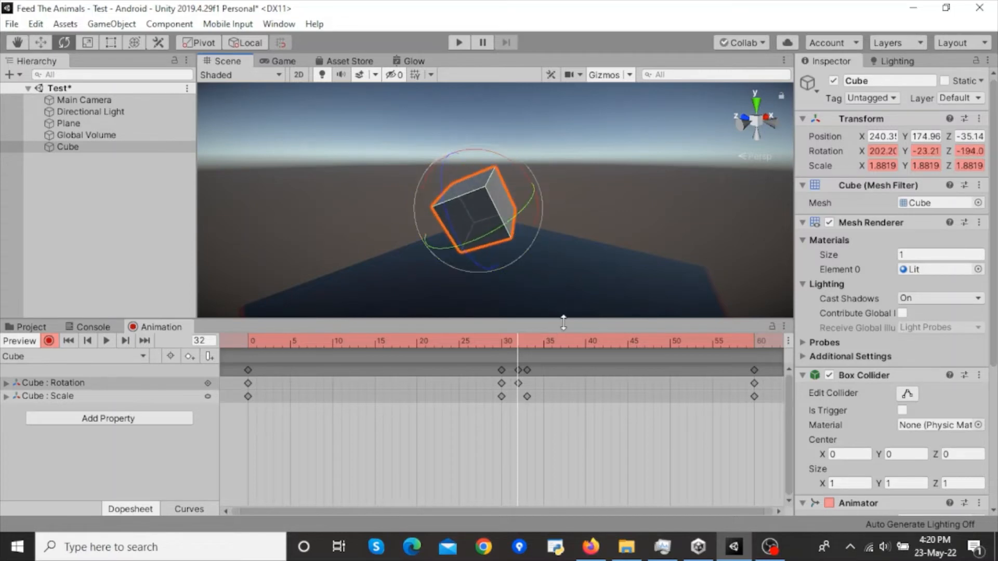
click(48, 341)
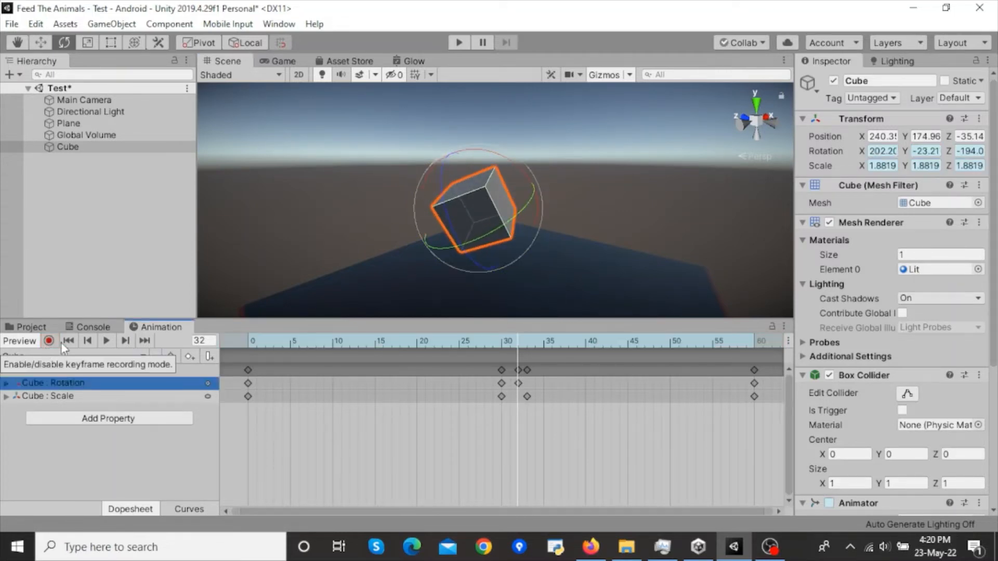
Step: Play the Cube clip from frame 0 with the cube deselected to check the new rotation, and rewind it to the start
drag(283, 342, 224, 342)
click(107, 341)
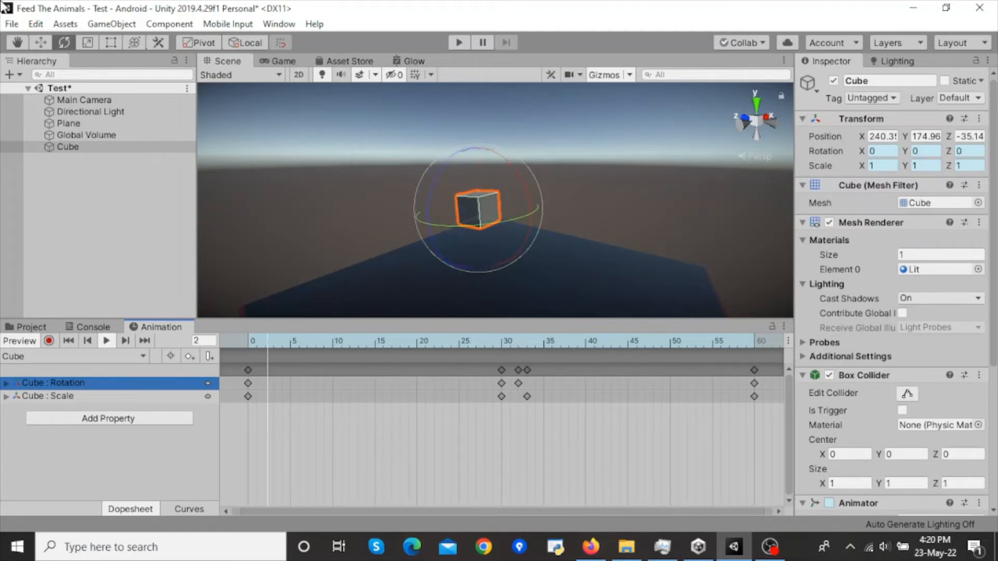
click(40, 42)
click(266, 152)
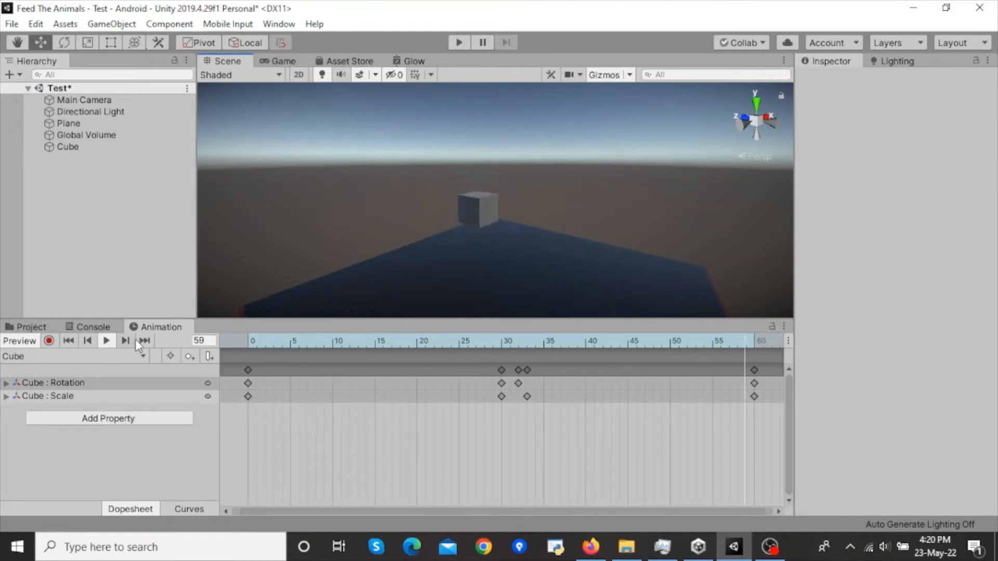
click(114, 337)
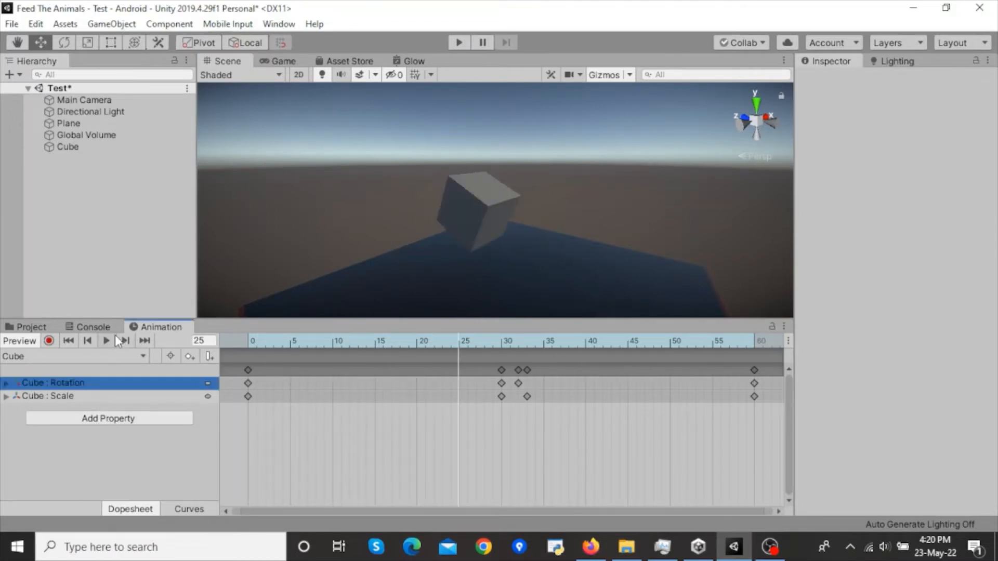
click(68, 341)
Step: Add the Mesh Renderer's Material._Emission Color property to the Cube clip
click(118, 426)
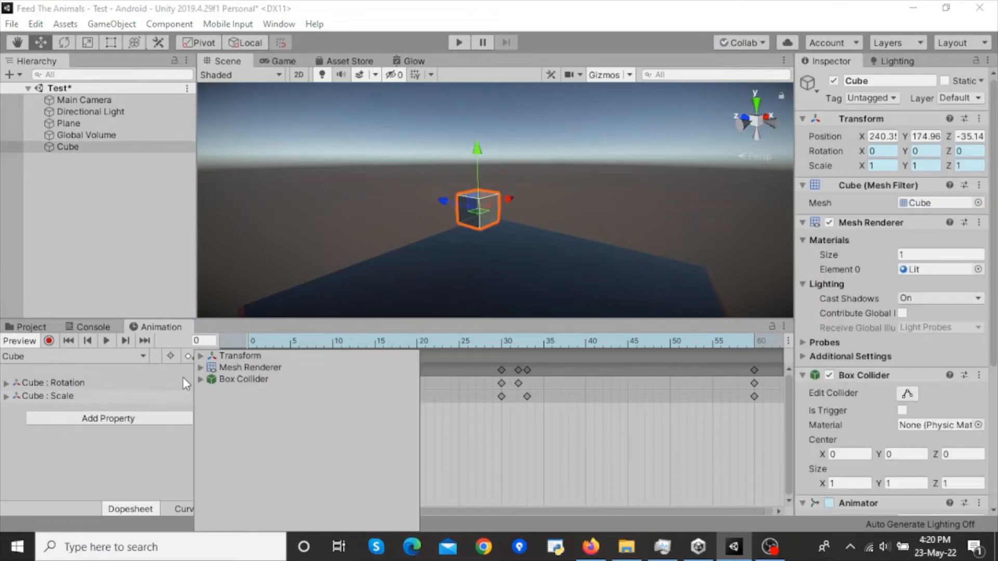
click(200, 368)
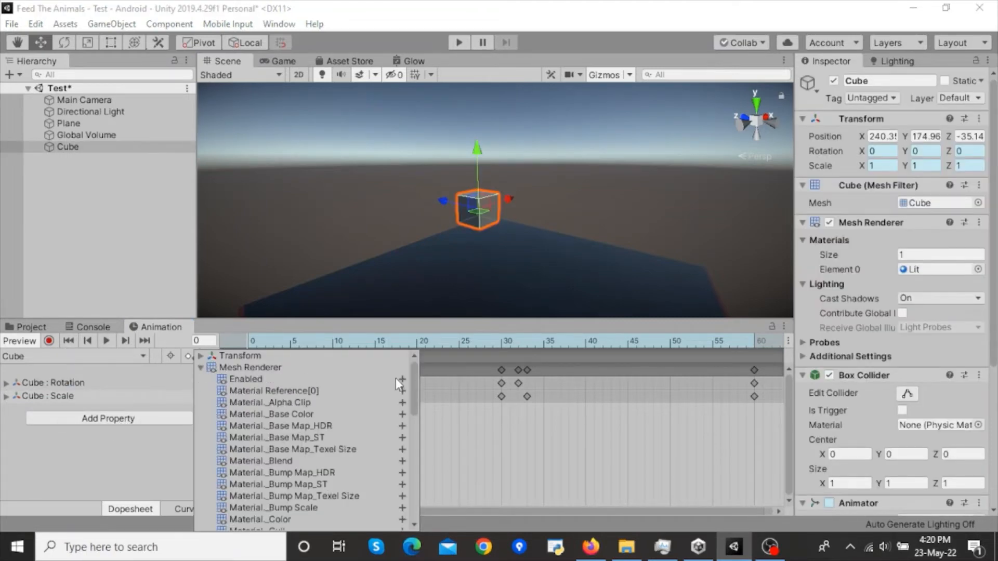
drag(413, 382, 416, 409)
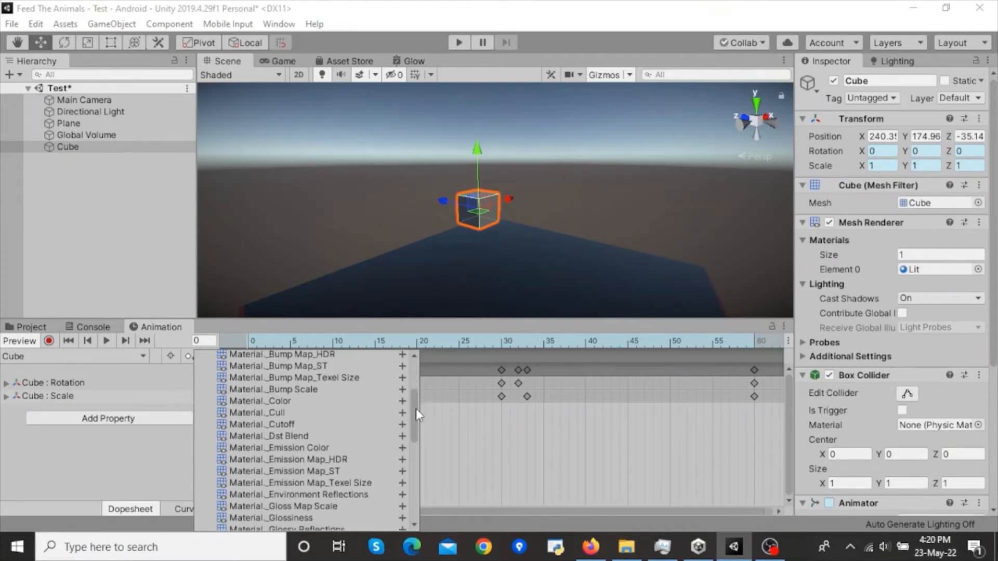
click(402, 448)
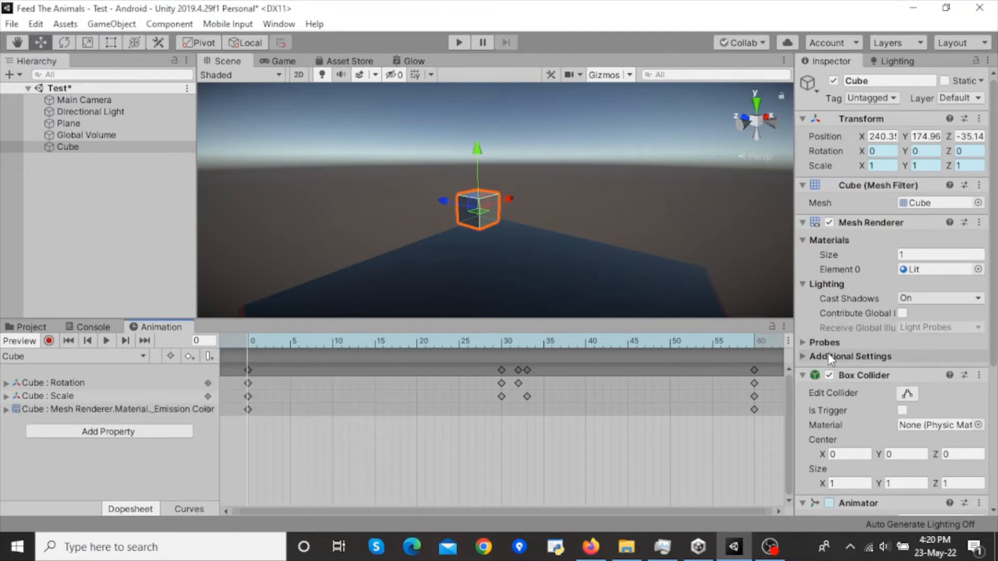
scroll(866, 323, down, 3)
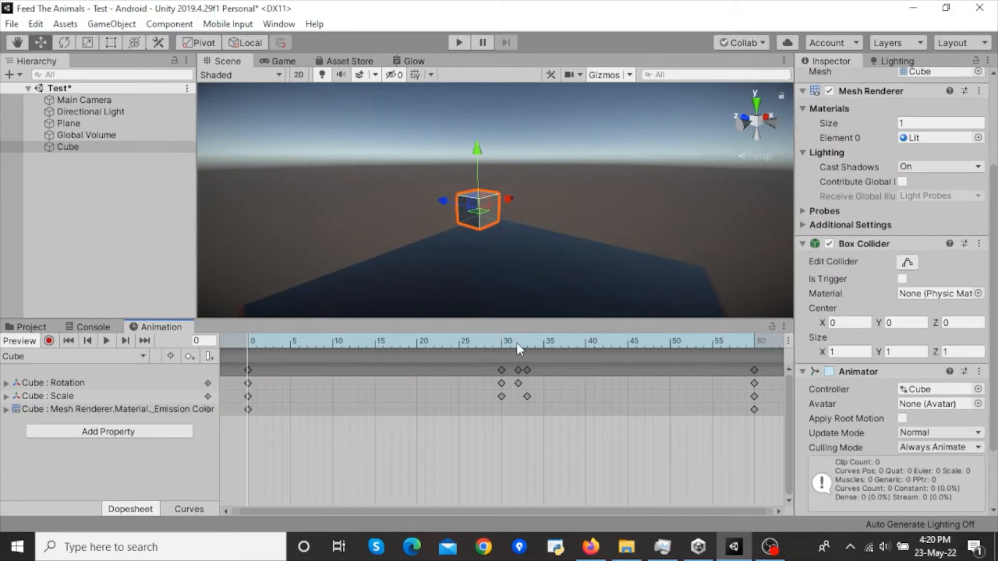
Step: Go to frame 30, look through the cube's component settings, and remove the Emission Color property from the Cube clip
click(502, 343)
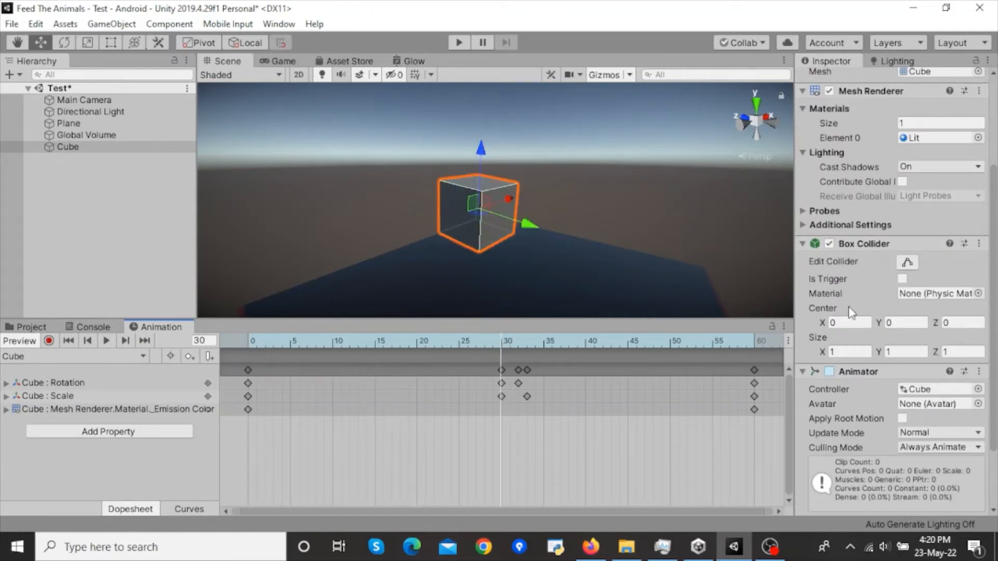
scroll(903, 282, down, 2)
scroll(903, 282, up, 5)
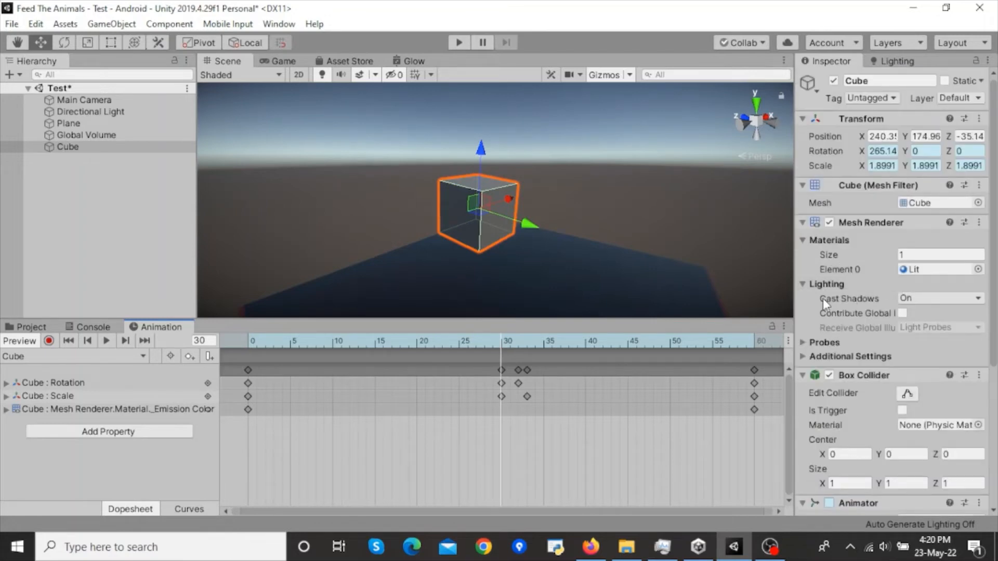
click(58, 410)
right_click(73, 413)
click(141, 421)
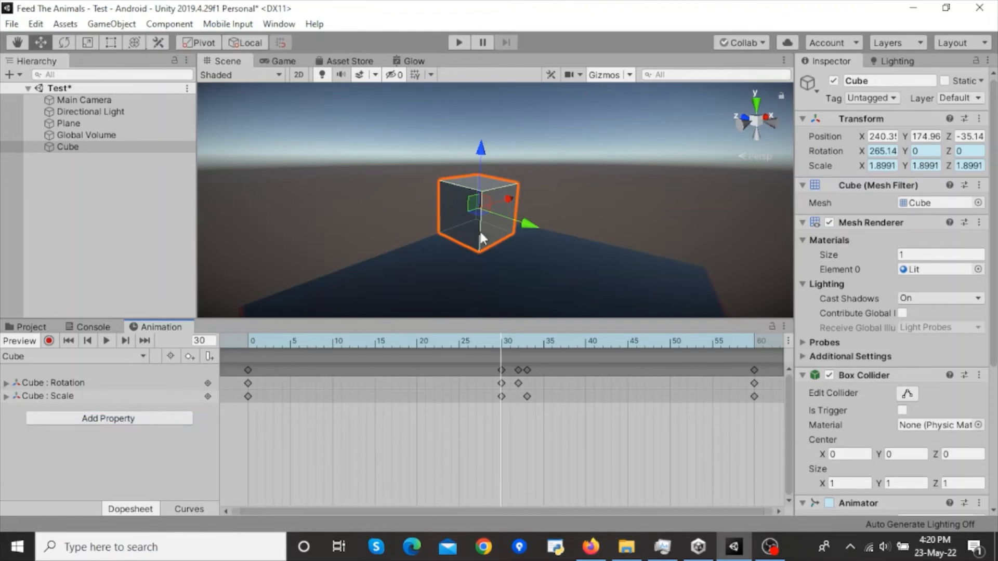
Step: Open the Animator window and dock it beside the Animation window
click(277, 24)
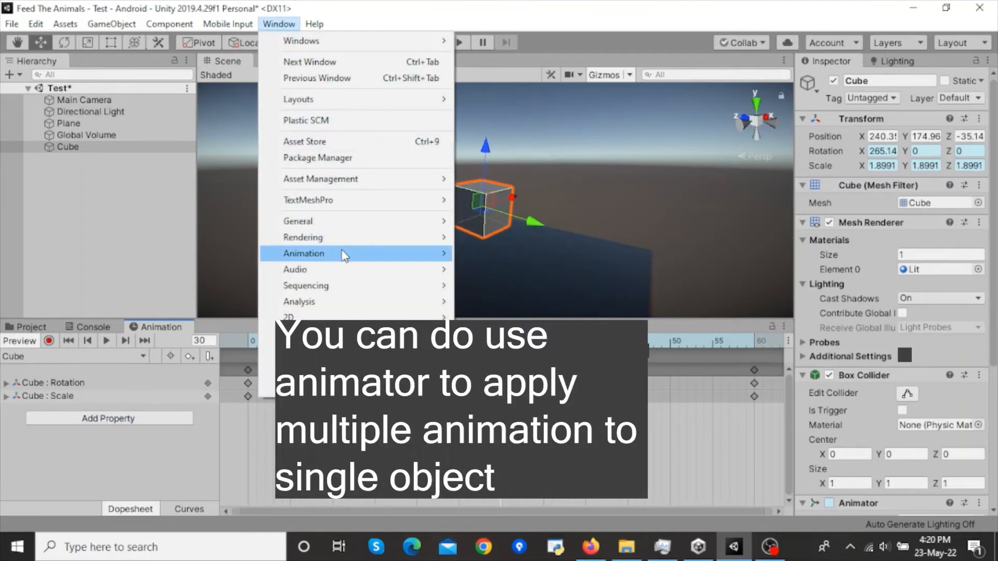
mouse_move(344, 255)
click(483, 269)
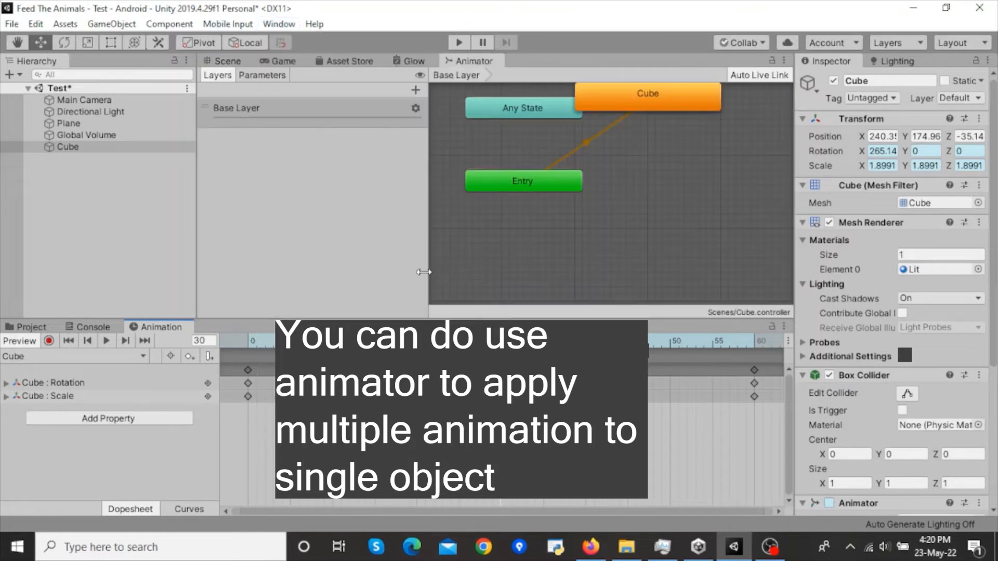
scroll(577, 174, down, 4)
middle_drag(618, 178, 587, 200)
drag(471, 60, 319, 341)
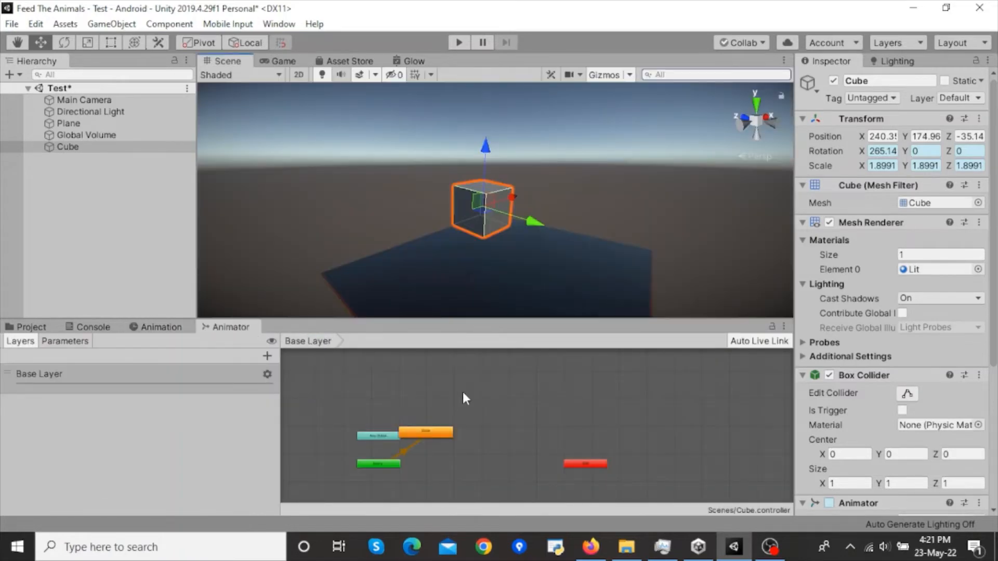
Step: Rearrange the Animator graph by repositioning the Cube and Entry states near Any State
scroll(460, 405, up, 3)
middle_drag(457, 417, 506, 356)
click(476, 430)
drag(476, 429, 482, 428)
drag(372, 459, 404, 481)
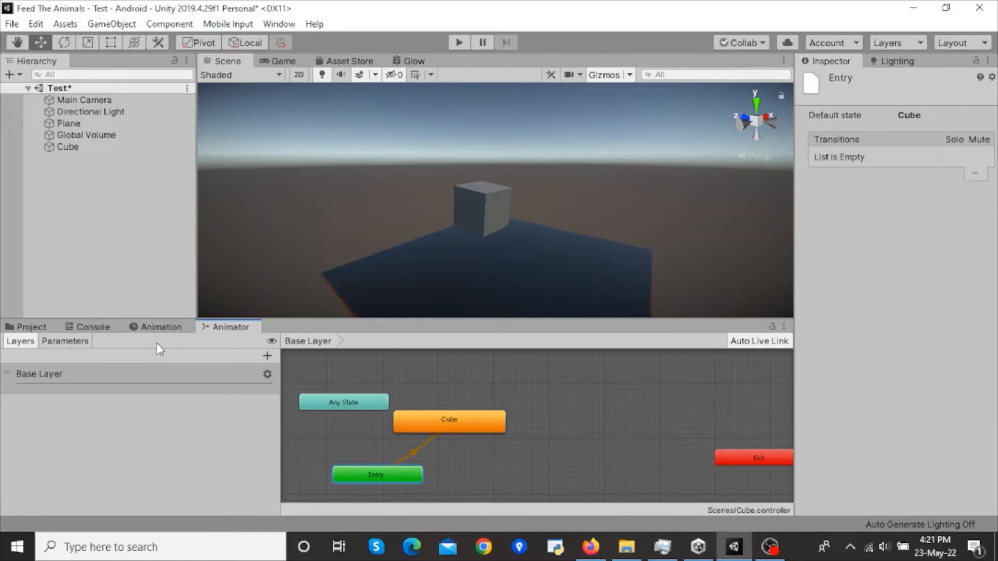
Step: Create a new animation clip for the cube, saved as Cube2.anim in the Scenes folder
click(160, 327)
click(40, 356)
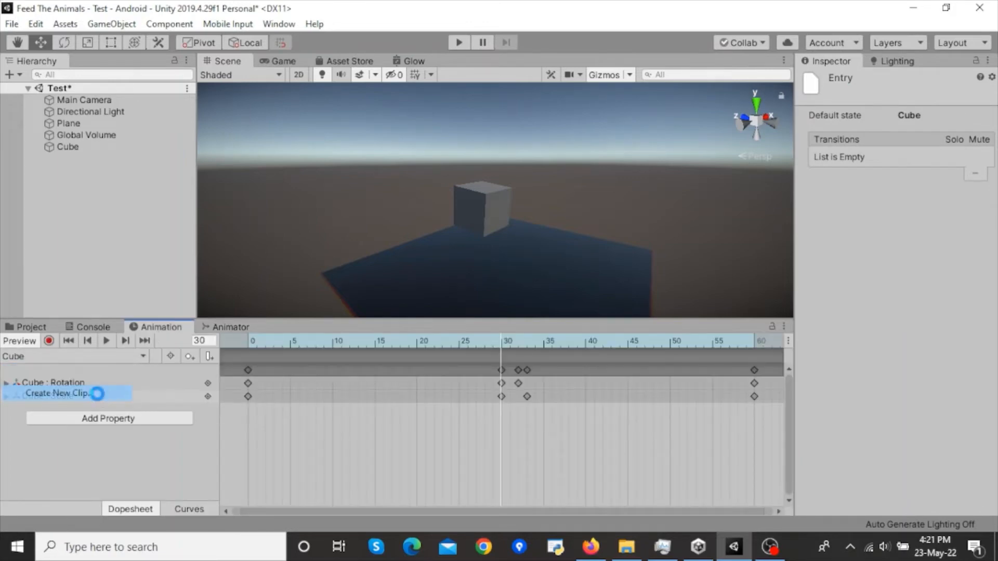
click(99, 392)
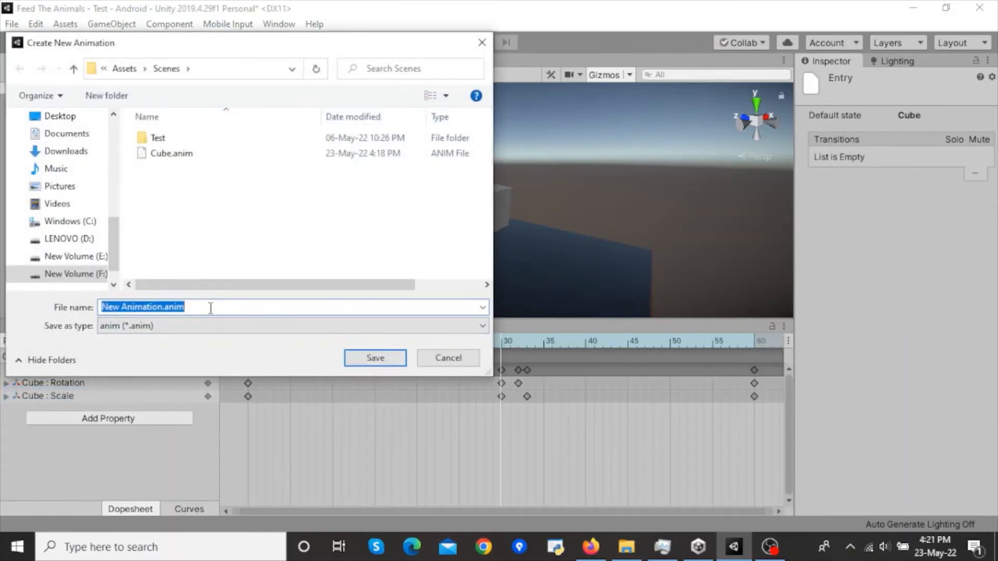
key(Left)
key(shift+Right)
key(shift+Right)
key(shift+Right)
key(shift+Right)
key(shift+Right)
key(shift+Right)
key(shift+Right)
key(shift+Right)
key(shift+Right)
key(shift+Right)
text(Cube2)
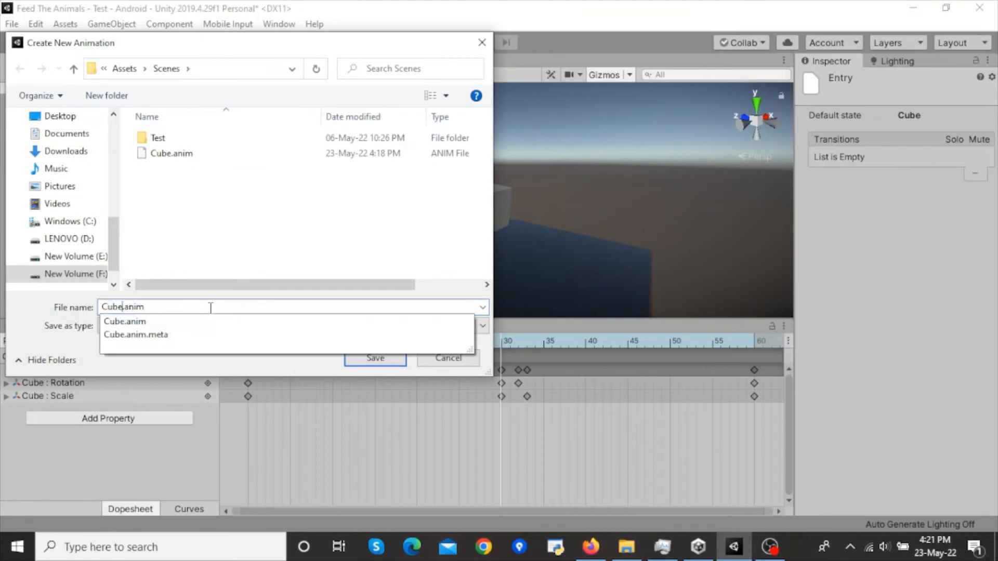
key(Return)
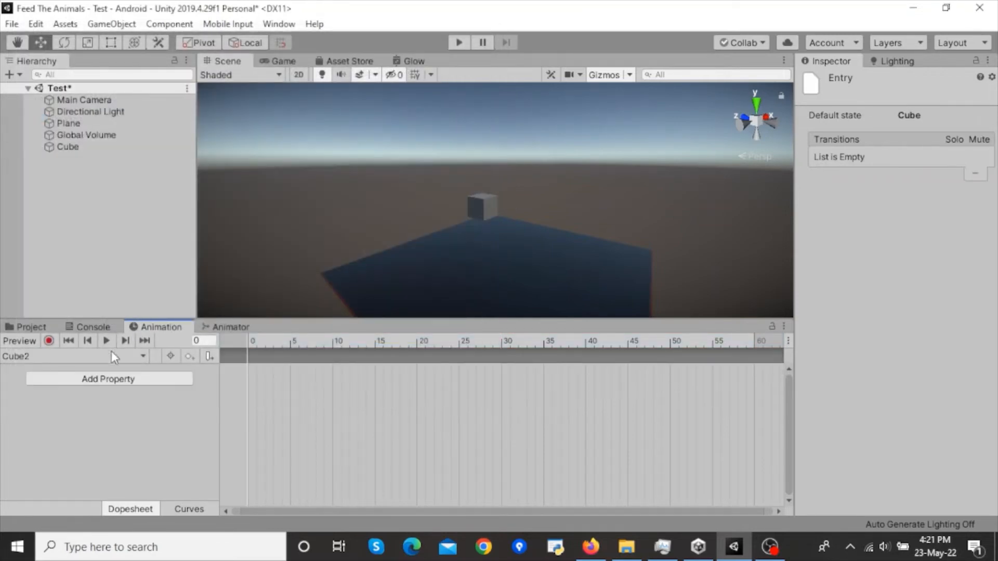
Step: Add the cube's Transform Position property to the Cube2 clip and move the timeline to frame 30
click(493, 206)
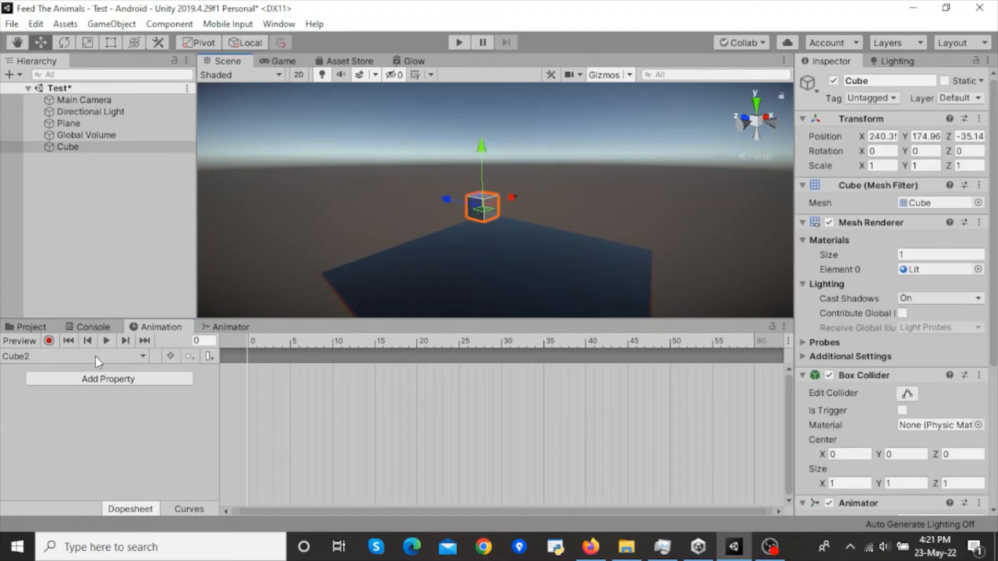
click(138, 382)
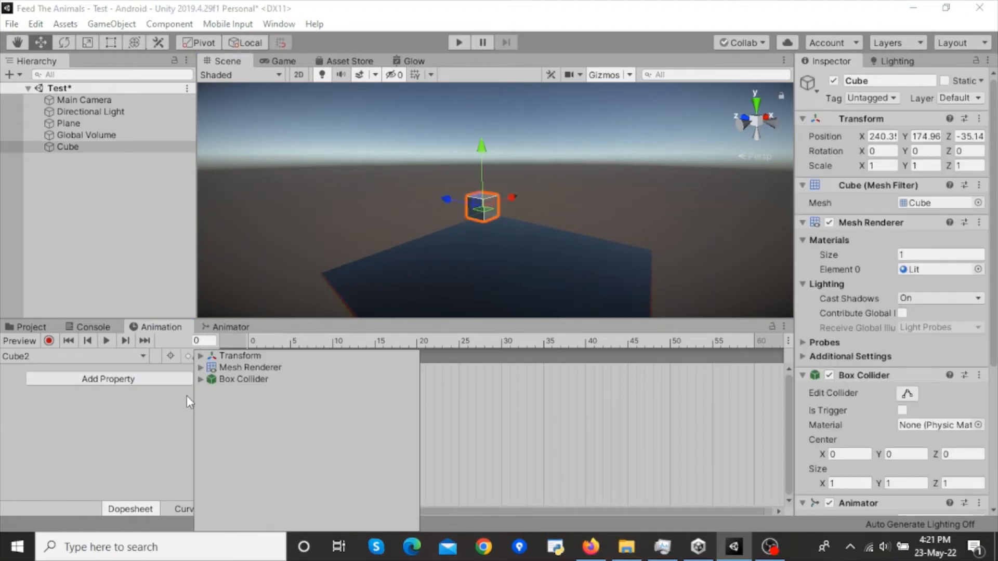
click(202, 356)
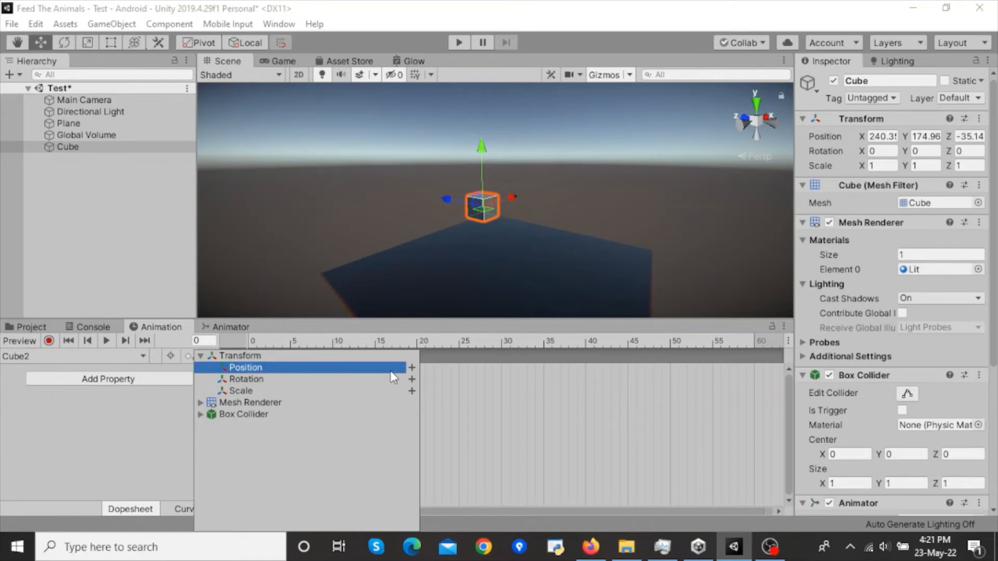
click(412, 368)
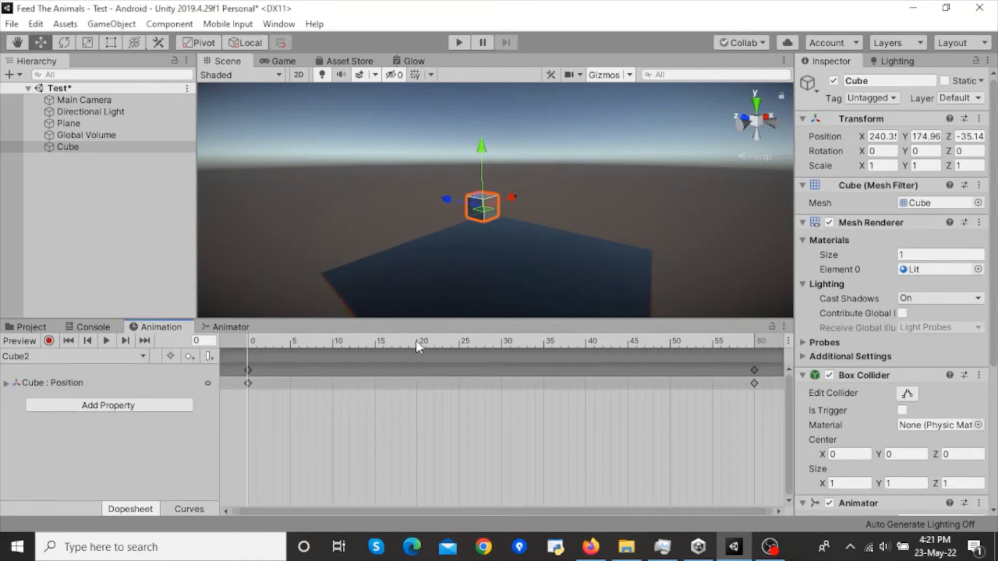
click(501, 339)
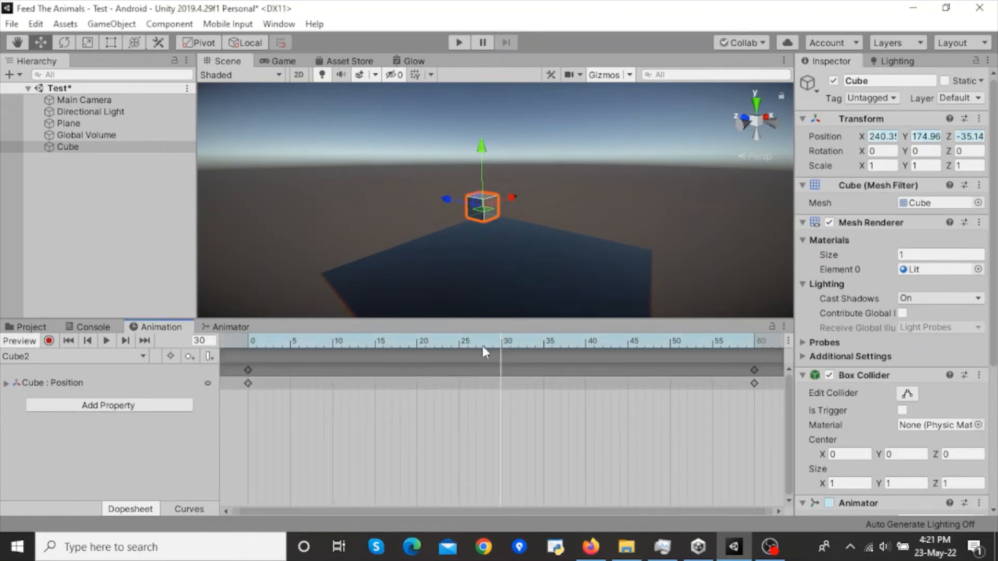
Step: Record a frame 30 position keyframe in Cube2 with the cube moved to about X 245.64, Z -36.41, and preview the clip
click(53, 341)
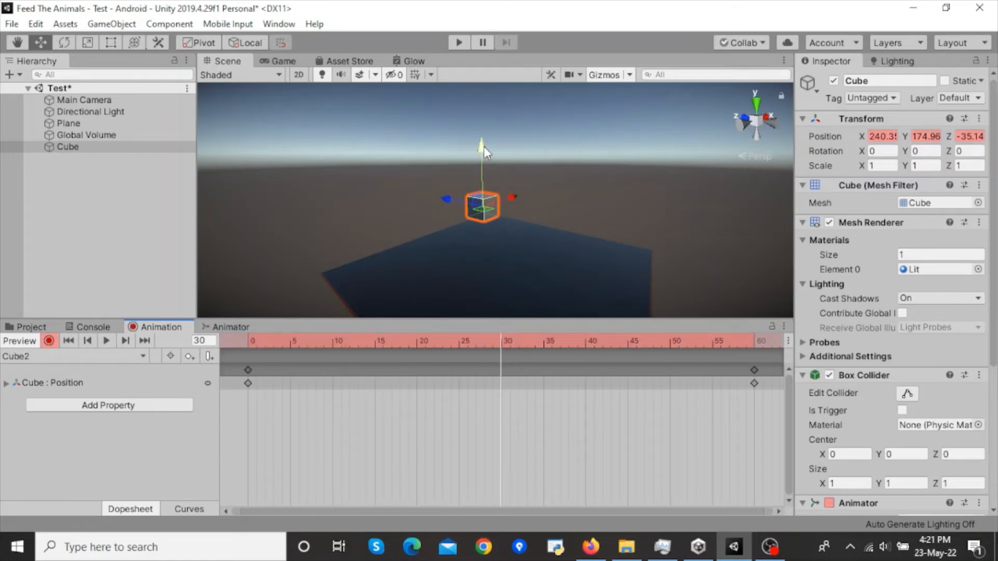
drag(479, 211, 554, 200)
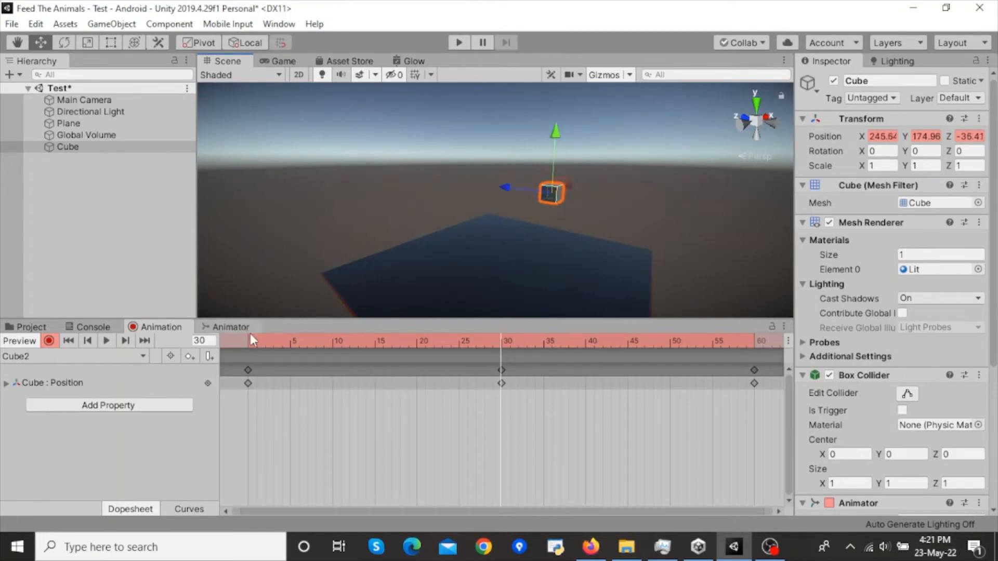
click(49, 341)
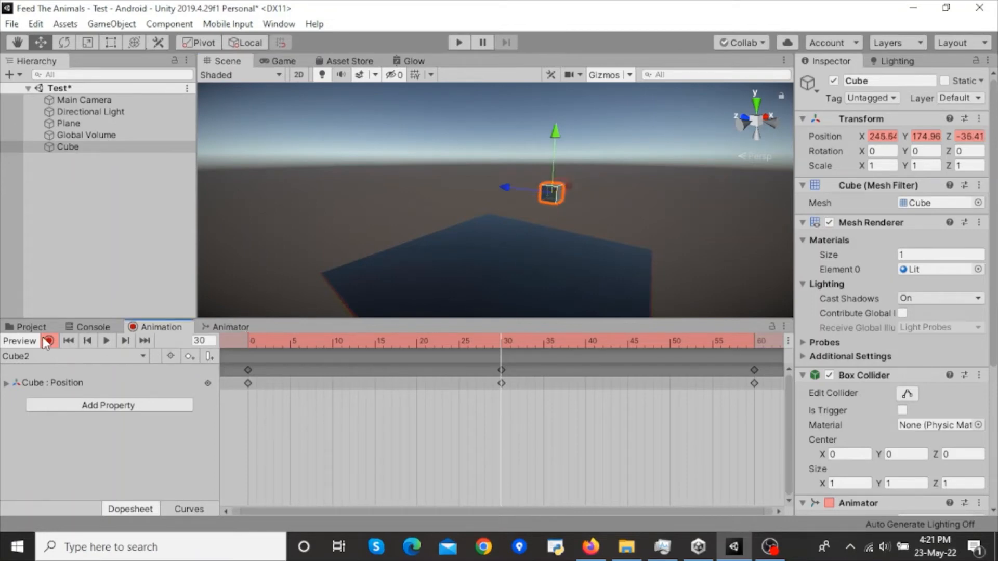
click(106, 341)
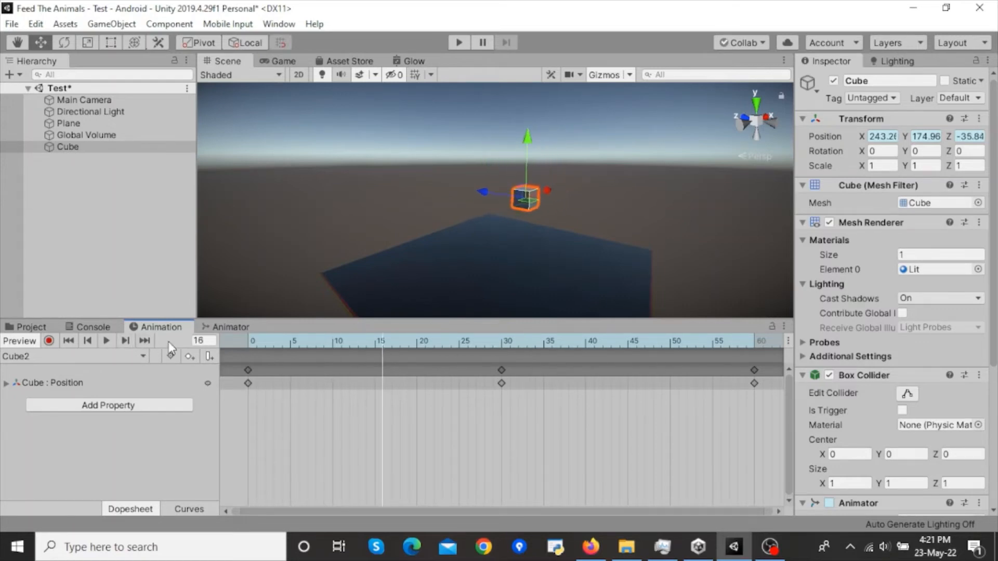
Step: Space out the states in the Animator graph and make a transition from Cube to Cube2
click(224, 328)
drag(488, 457, 581, 393)
drag(418, 473, 525, 473)
drag(445, 414, 451, 386)
right_click(450, 385)
click(535, 398)
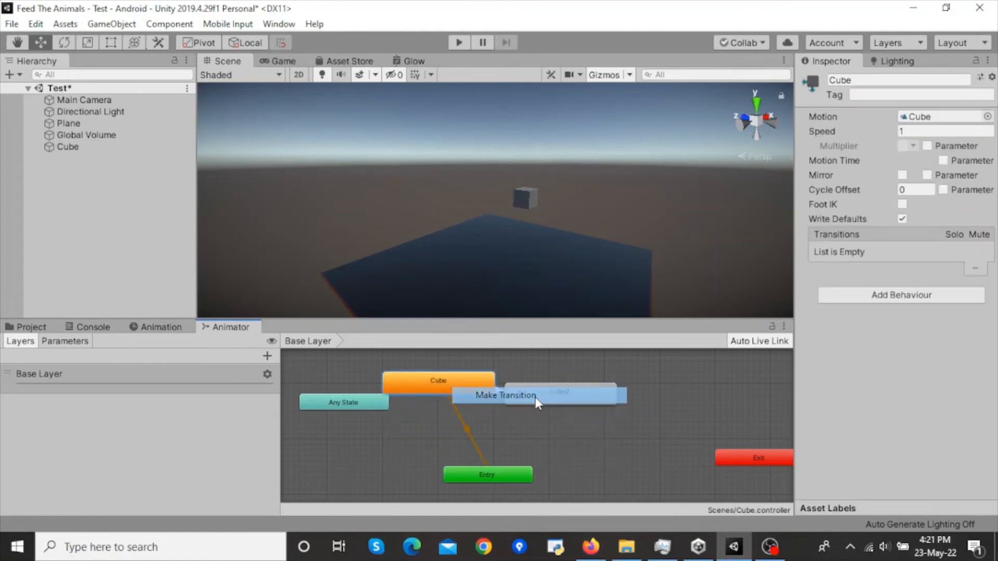
click(610, 393)
Step: Spread out the Animator graph by repositioning Cube2, Entry and Any State around the Cube state
drag(575, 395, 619, 380)
drag(507, 479, 546, 468)
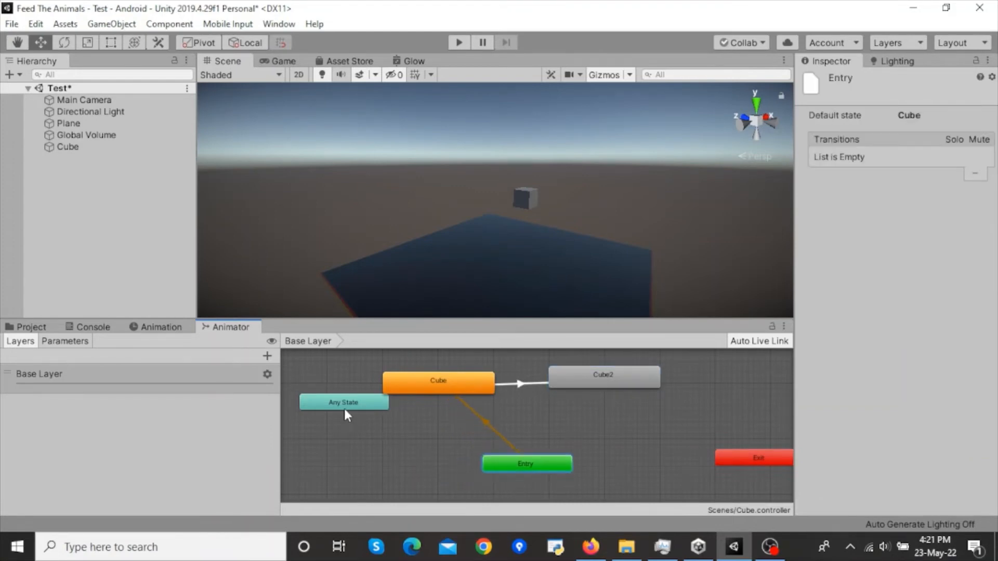
drag(342, 405, 336, 434)
Step: Try to make a transition from Cube2 to Entry, and level the Cube2 state with the Cube state
click(598, 376)
right_click(617, 375)
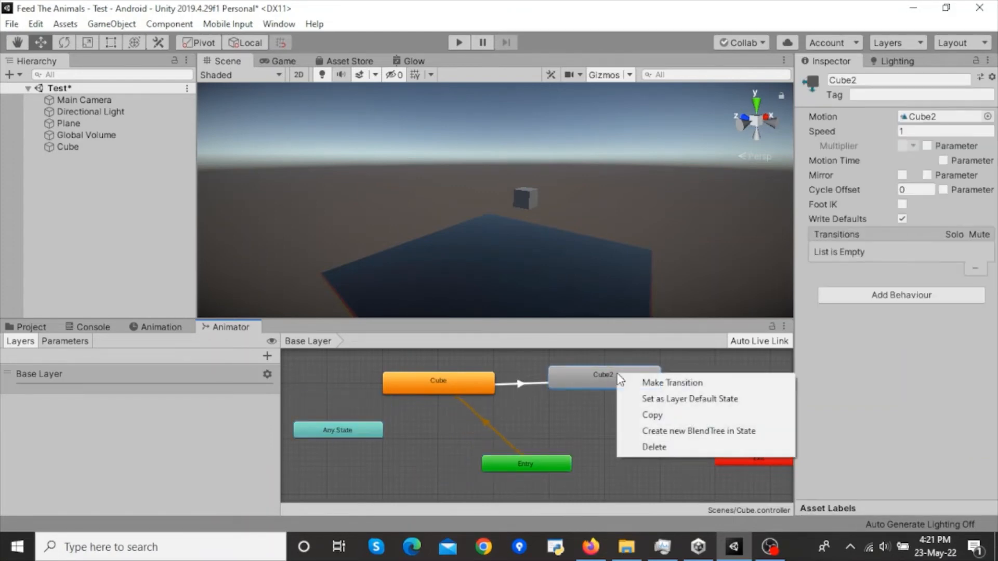
click(645, 384)
click(532, 469)
drag(607, 373, 576, 380)
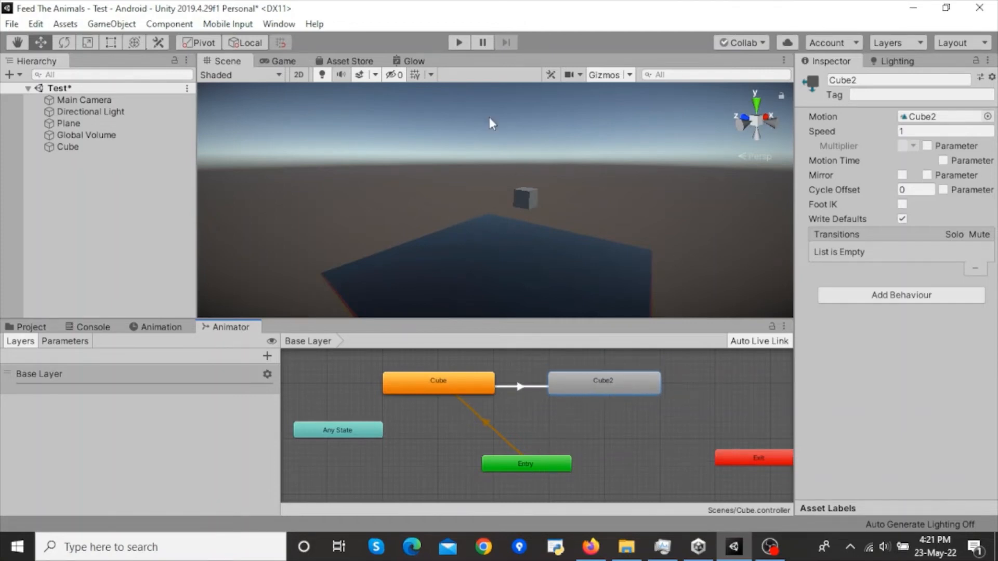
Step: Play-test the scene, stop it, and examine where the Main Camera sits relative to the cube and plane
click(457, 43)
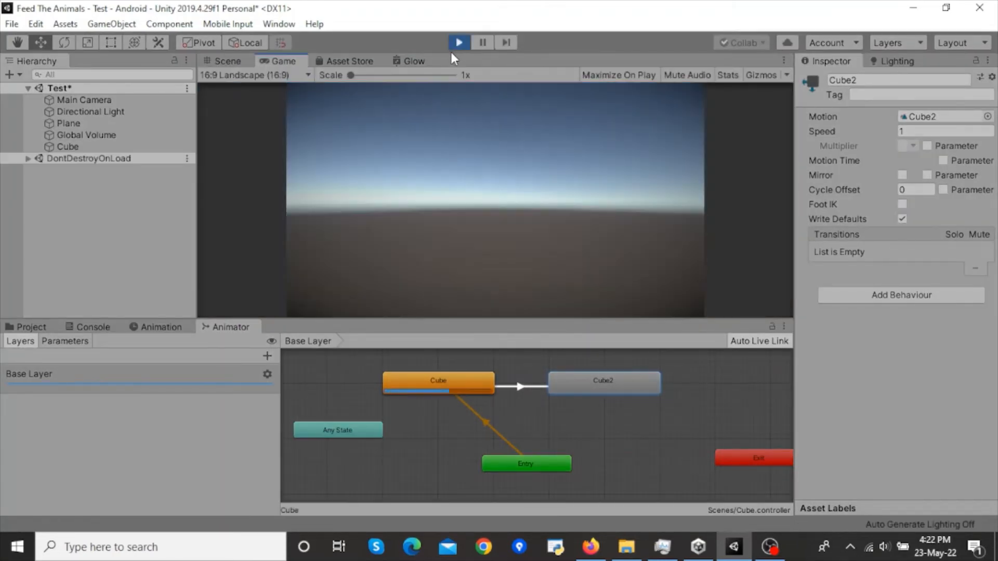
click(459, 42)
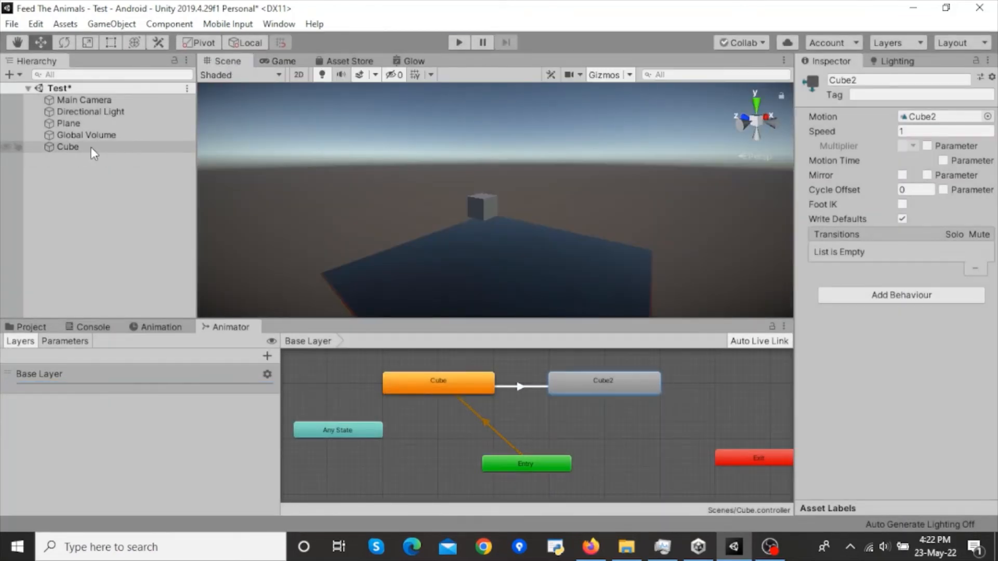
click(98, 99)
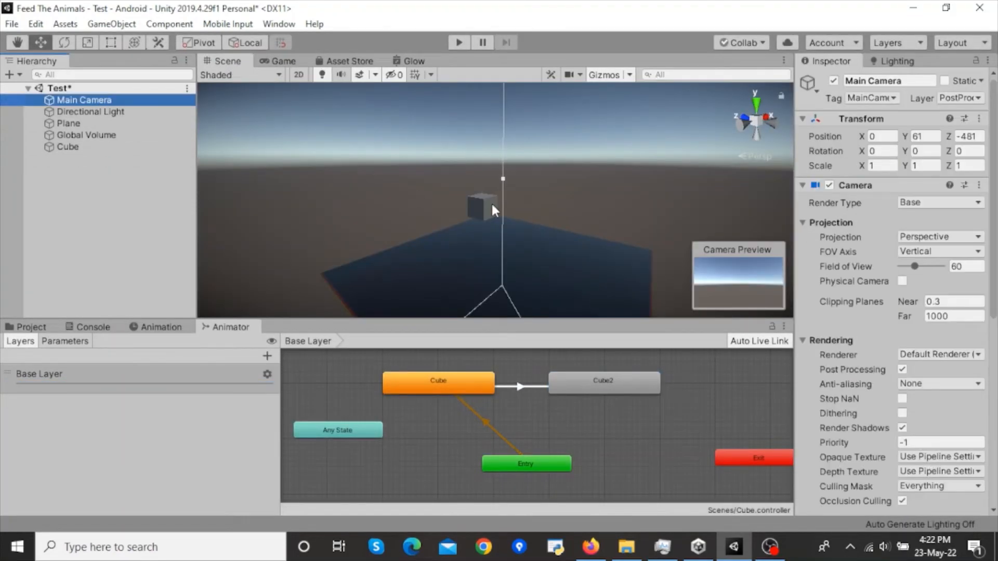
scroll(491, 202, down, 5)
alt+drag(432, 242, 629, 247)
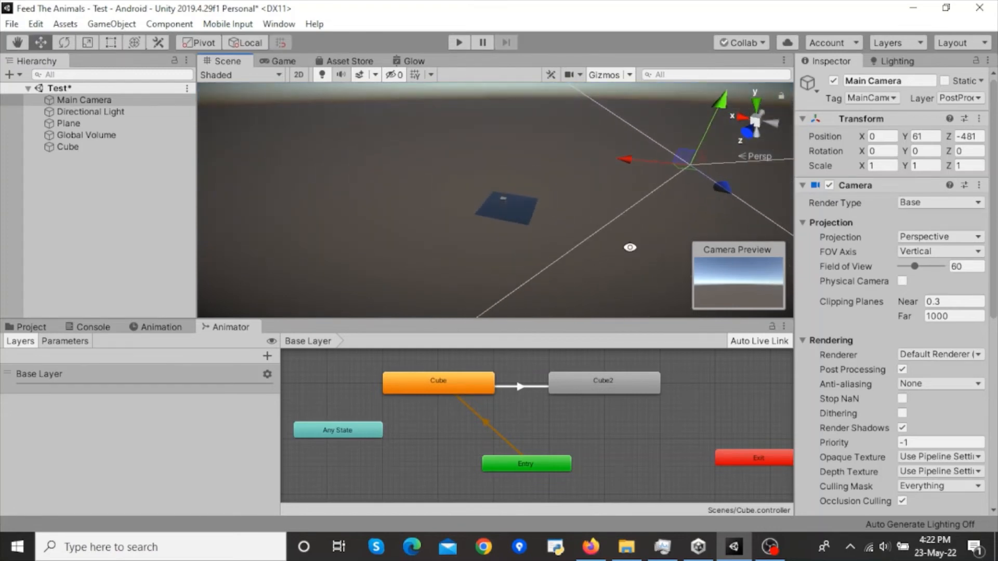
Step: Select the Cube together with Global Volume and set their position to X 0, Y 0, Z 0
click(473, 210)
click(507, 205)
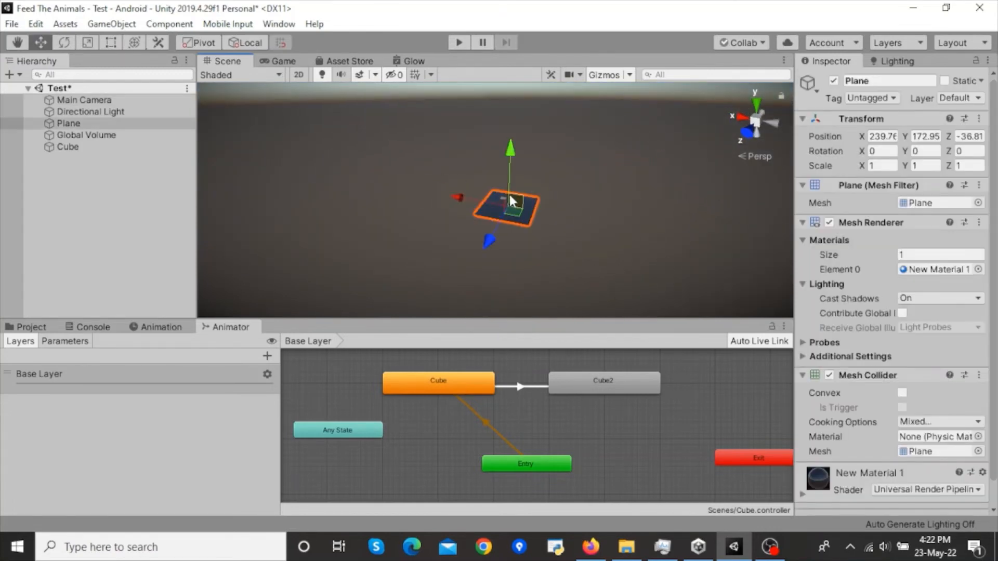
drag(458, 174, 533, 241)
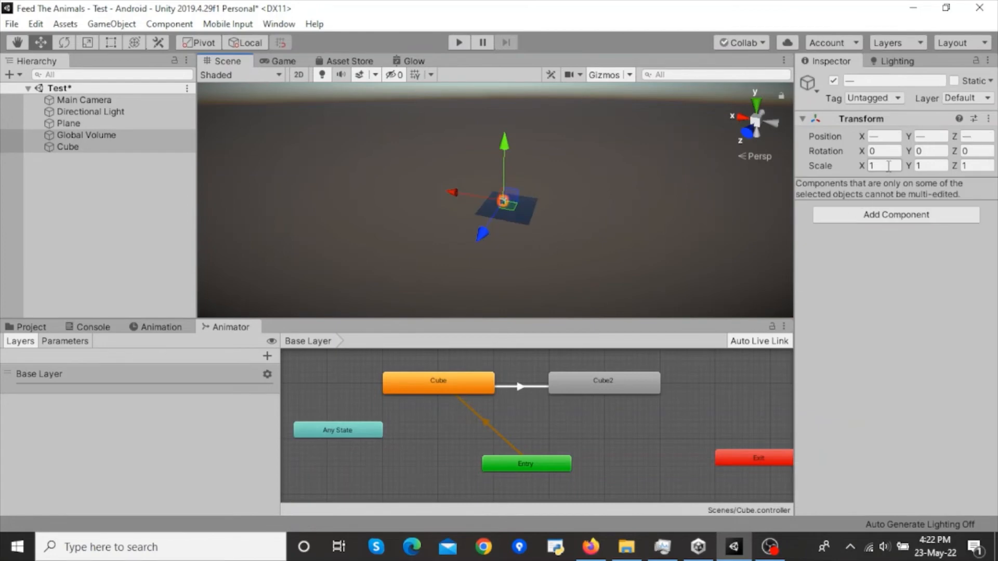
click(899, 136)
text(0)
click(933, 136)
text(0)
click(981, 136)
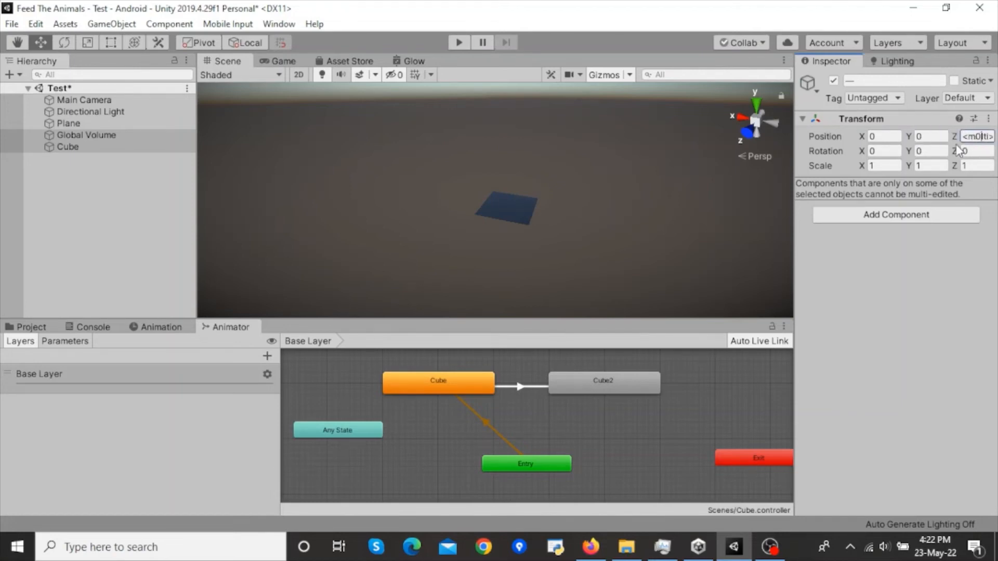
drag(983, 141, 952, 137)
text(00)
Step: Set the Plane's position to X 67, Y 0 and Z 0
click(503, 203)
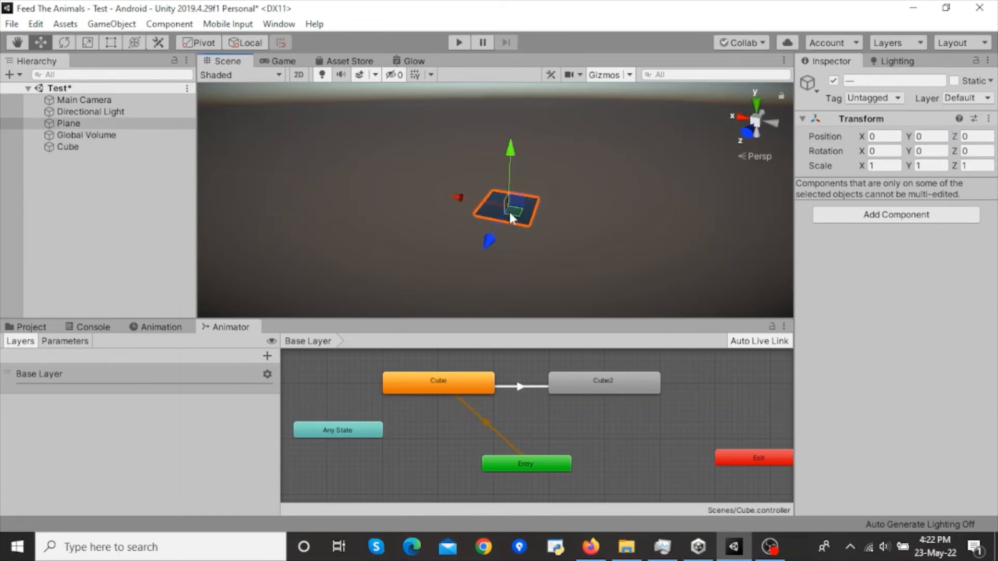
scroll(520, 226, up, 3)
click(64, 149)
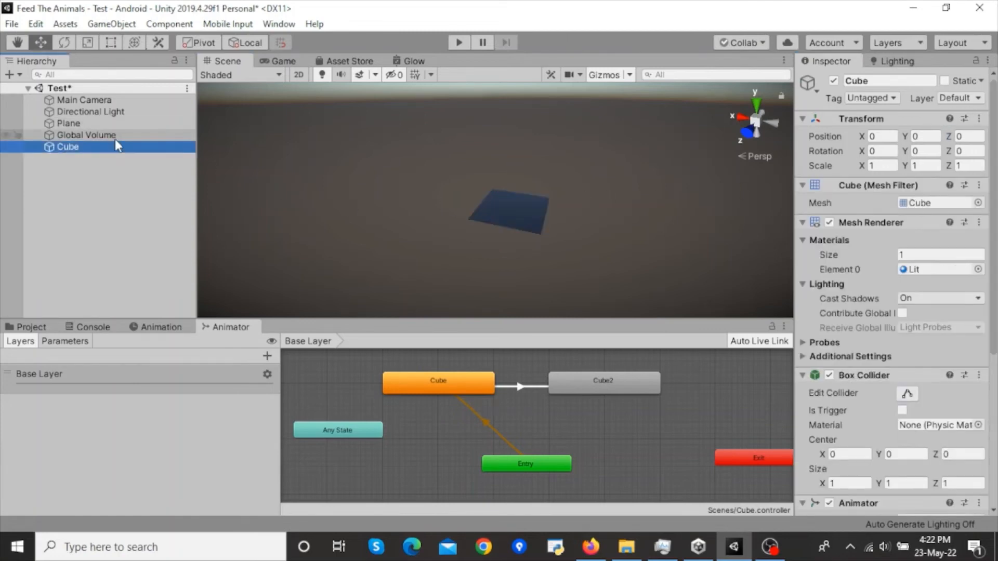
click(107, 124)
drag(890, 136, 858, 141)
text(067)
key(Tab)
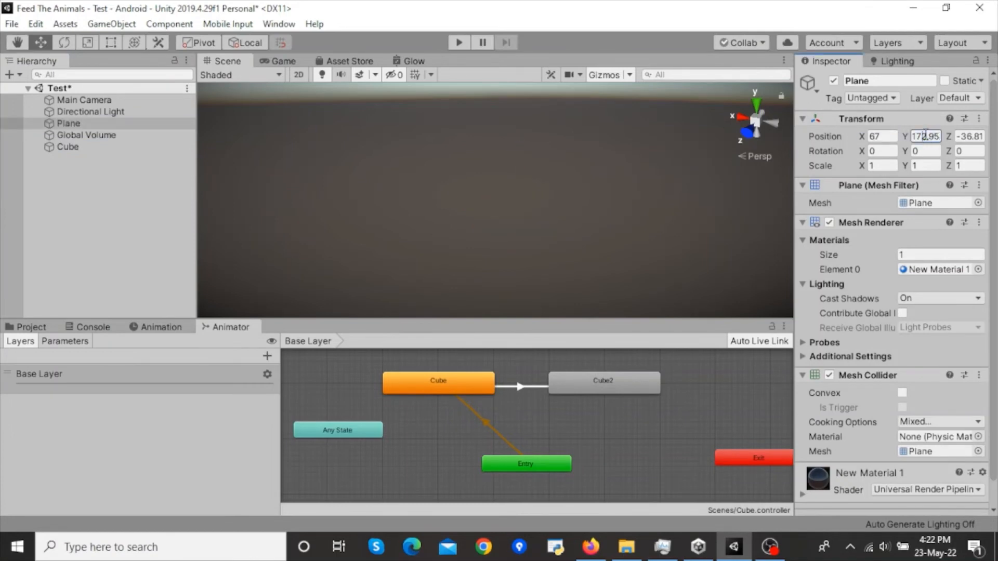
text(0)
key(Tab)
text(0)
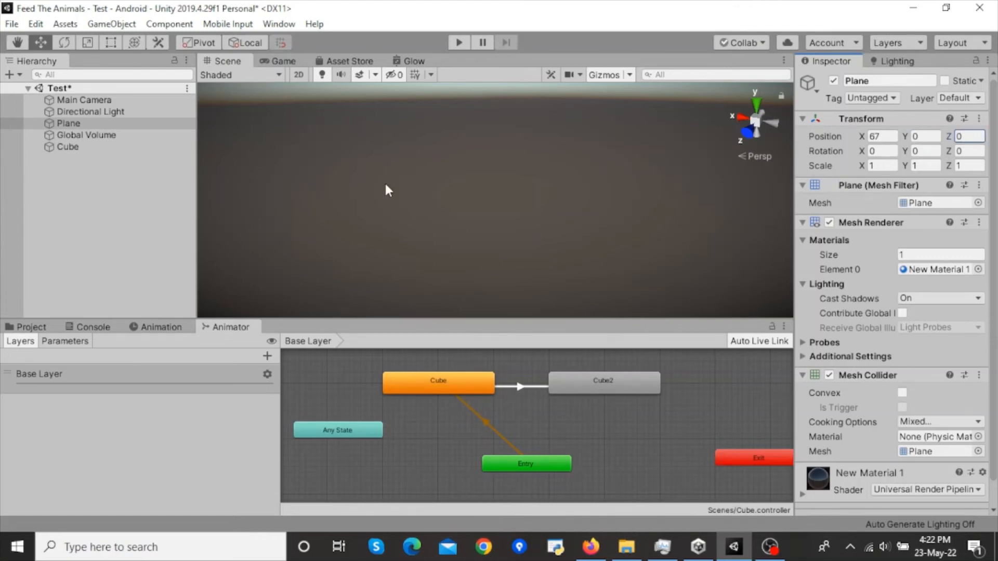
Step: Set the Plane's X position to 0 and lower it beneath the cube to about Y -3.01
double_click(182, 148)
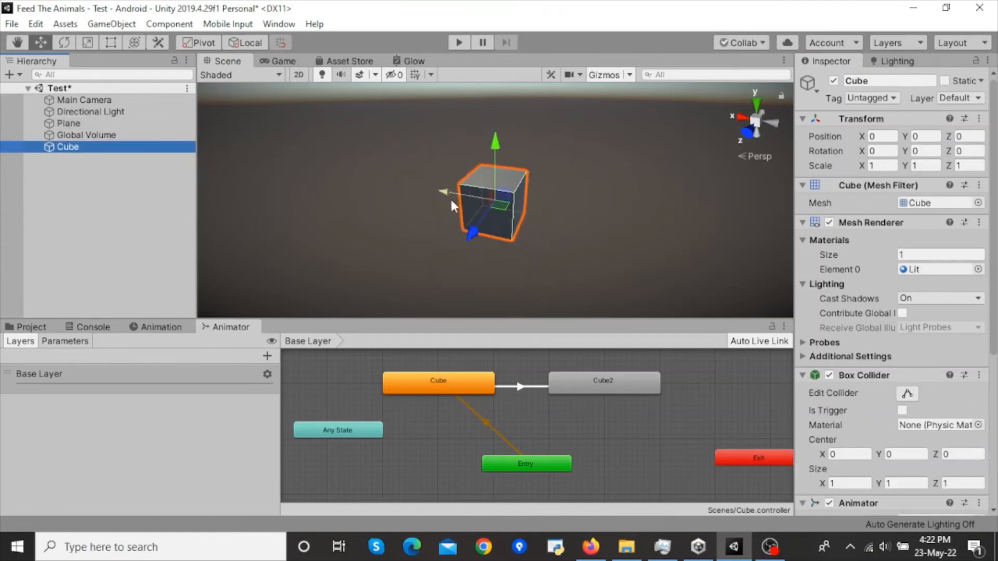
scroll(452, 201, down, 5)
alt+drag(281, 182, 397, 303)
scroll(428, 236, down, 5)
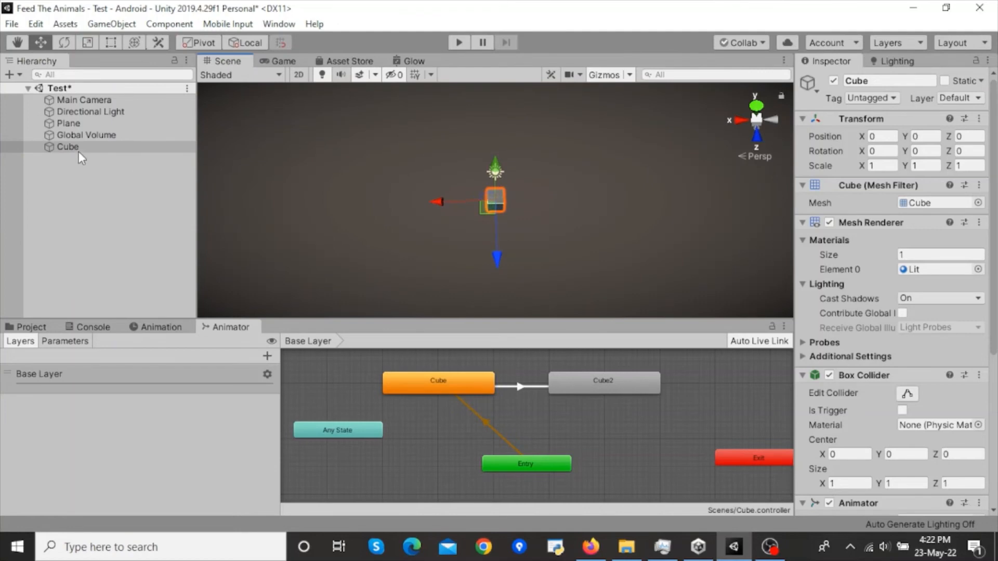
click(68, 123)
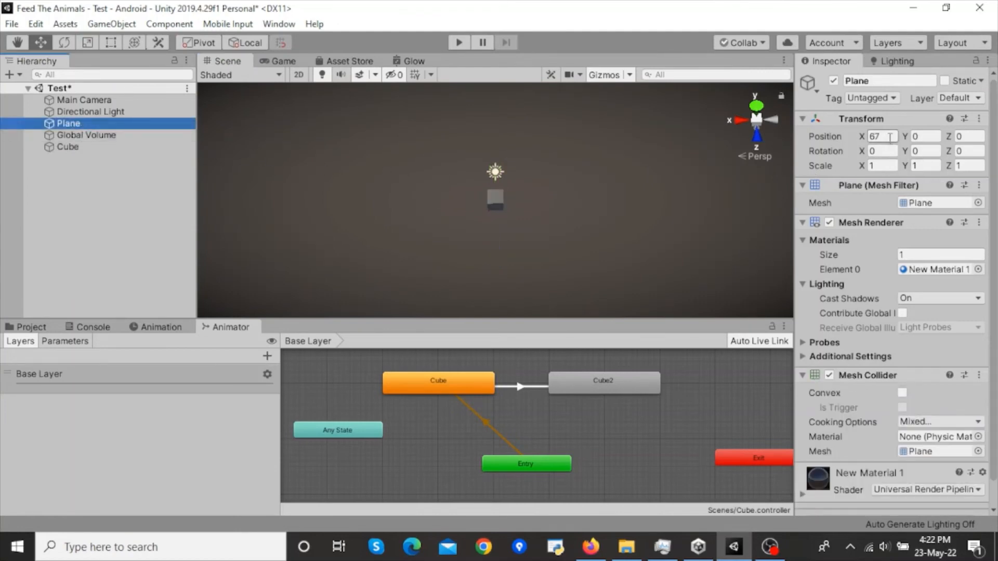
click(890, 137)
text(0)
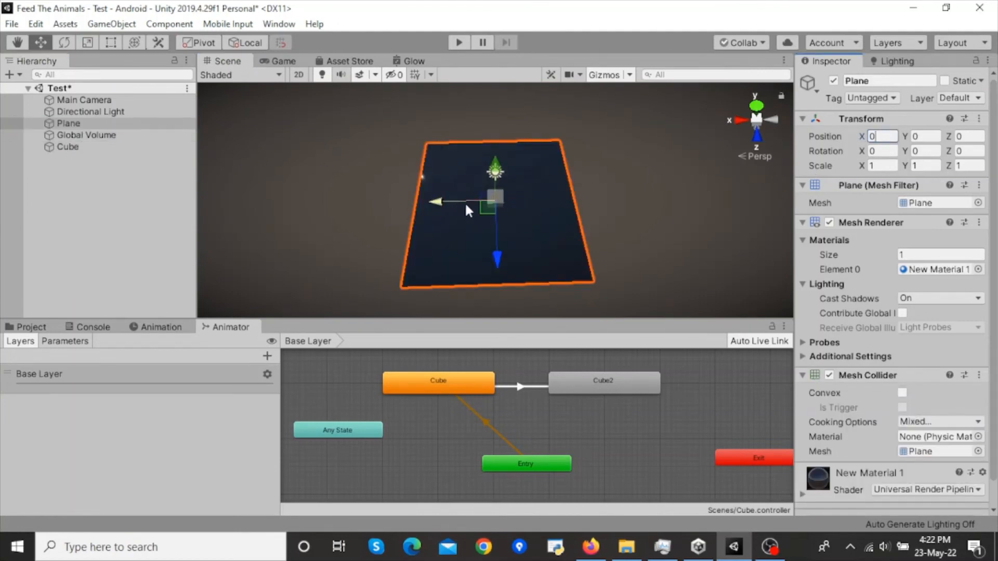
drag(494, 167, 495, 190)
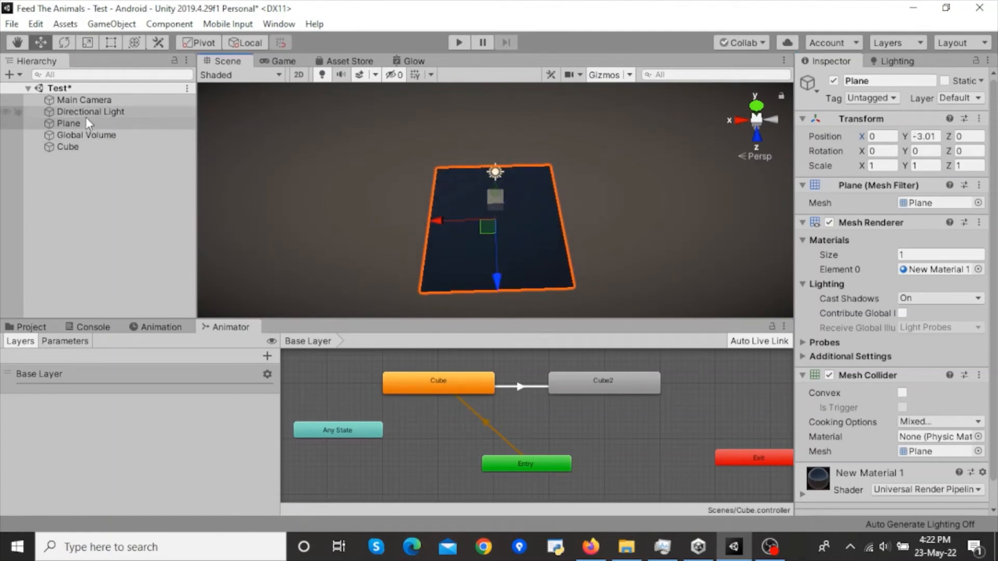
Step: Set the Main Camera's Y and Z position to 0
click(87, 100)
double_click(88, 103)
alt+drag(359, 234, 898, 62)
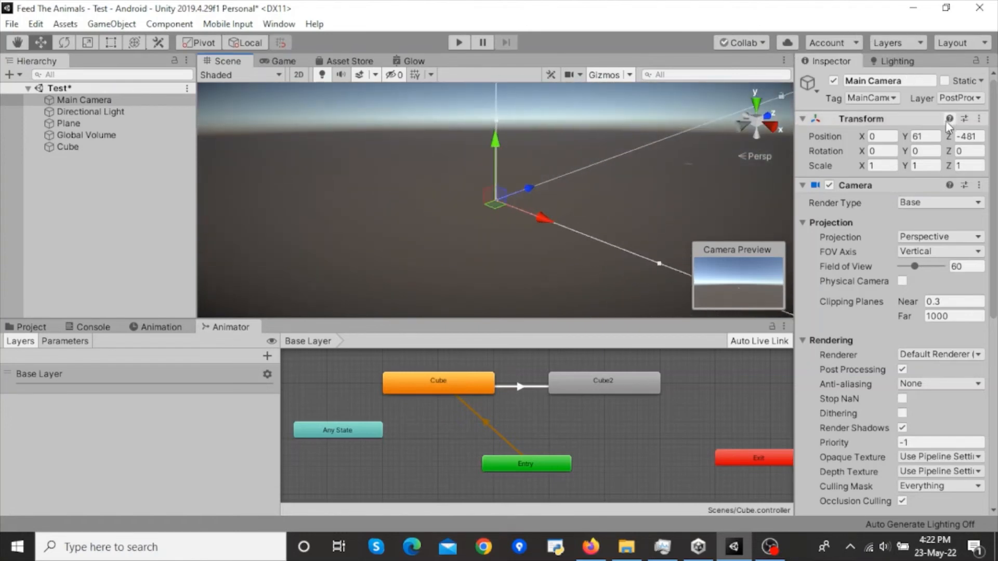
click(925, 136)
text(0)
click(982, 135)
text(0)
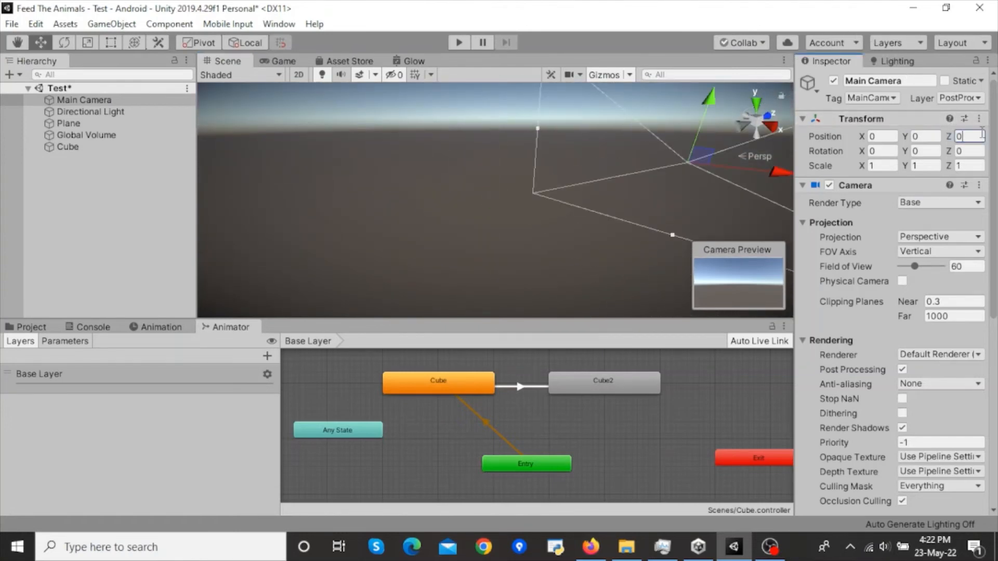
Step: Move the Main Camera back along its Z axis to about -8.94 so it frames the cube, and clear the selection
right_drag(334, 184, 535, 190)
click(109, 149)
double_click(110, 150)
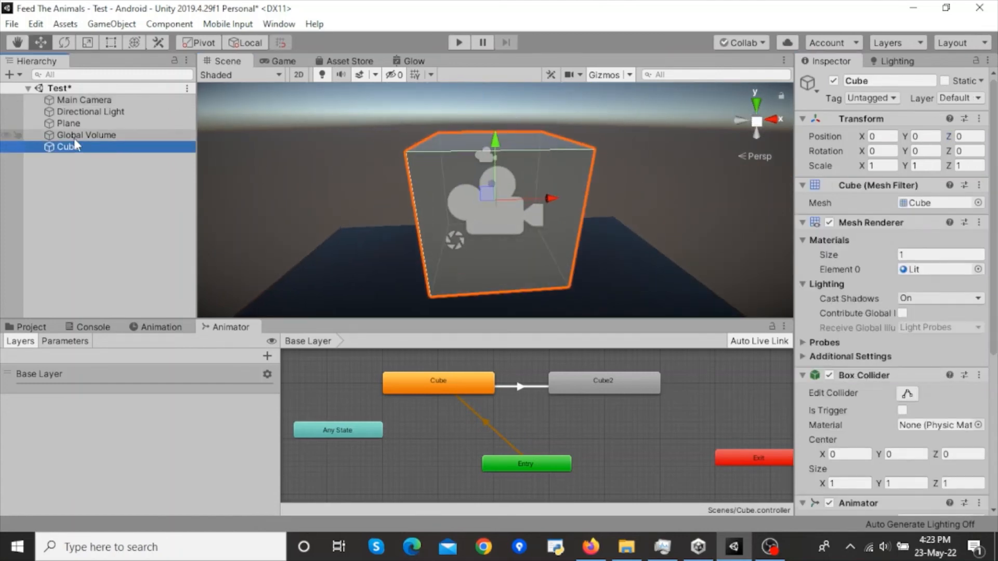
scroll(303, 215, down, 5)
click(73, 100)
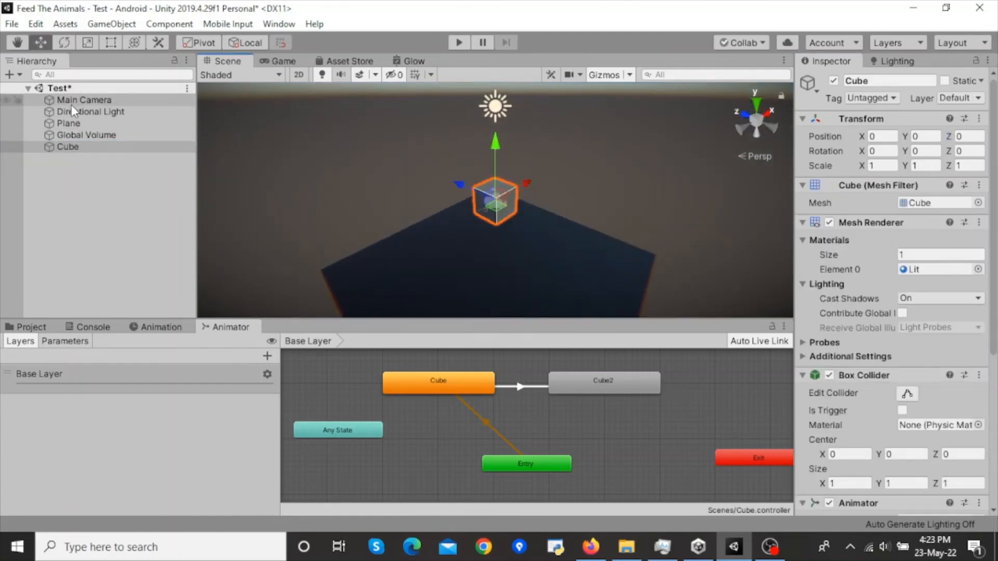
right_drag(314, 190, 450, 198)
drag(456, 186, 569, 234)
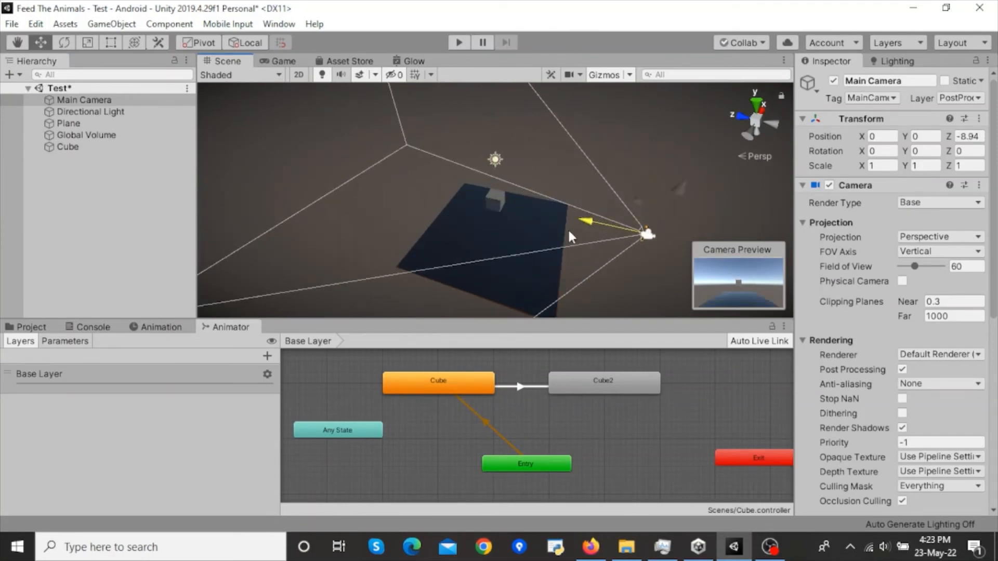
click(689, 165)
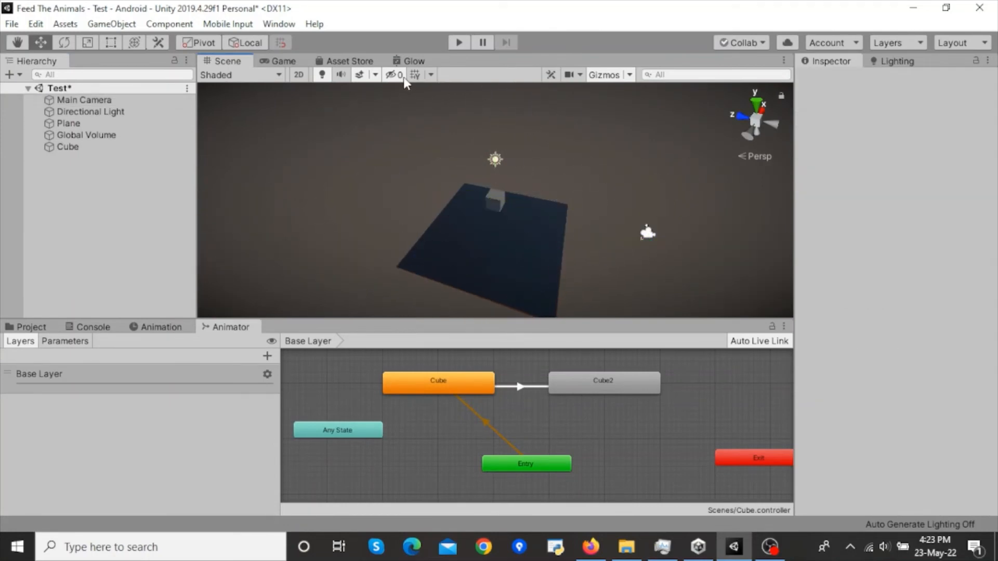
Step: Play the scene to check the Cube and Cube2 animations running in sequence, and stop it
click(454, 48)
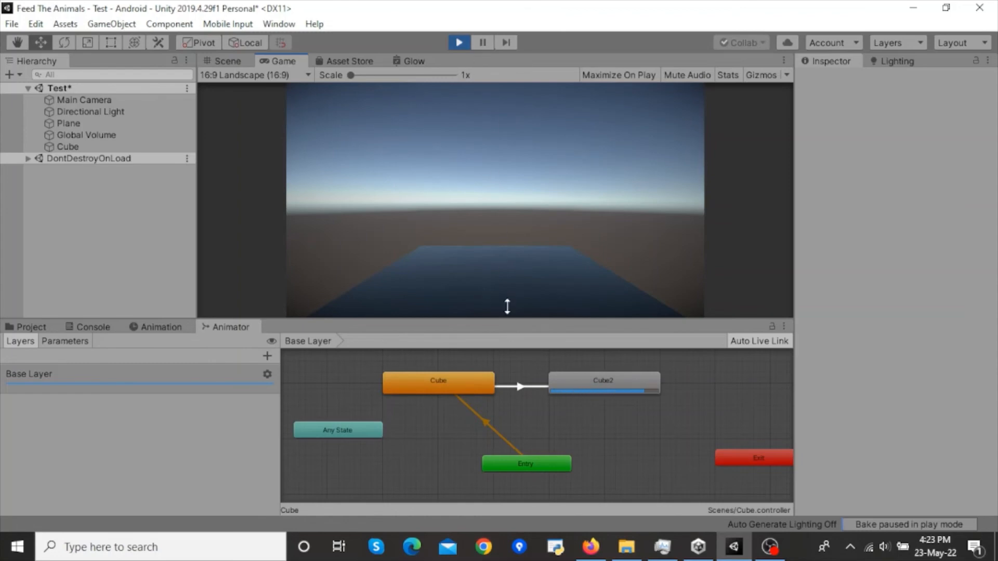
click(458, 43)
Step: Move the Cube2 state diagonally above the Cube state in the Animator graph and check its transition options
scroll(514, 473, down, 2)
click(513, 470)
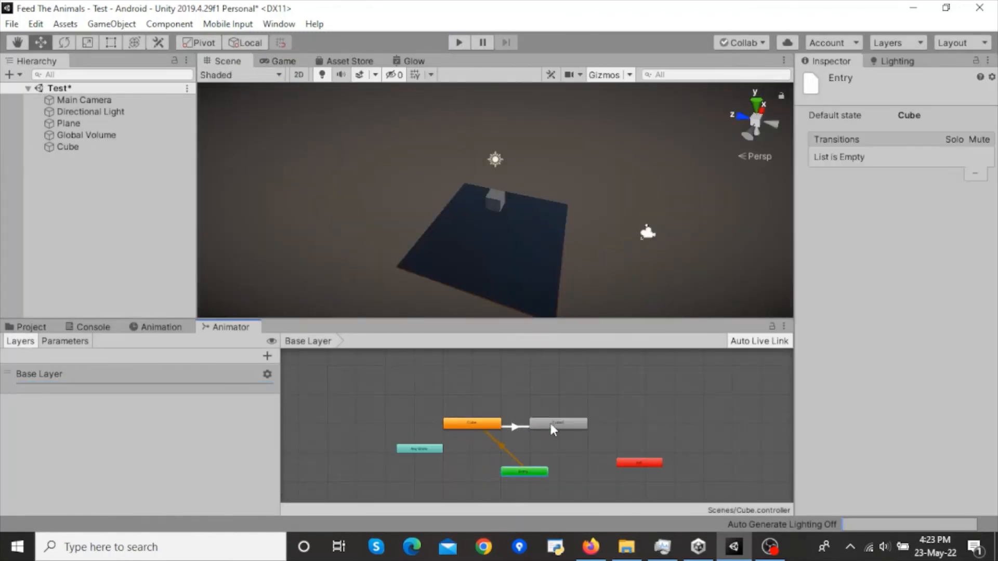
drag(551, 423, 551, 403)
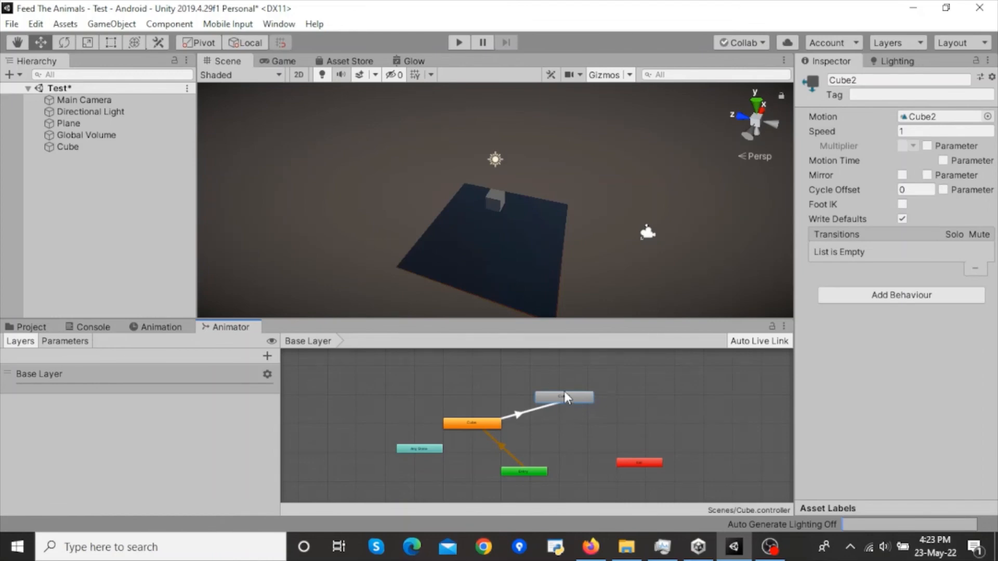
click(570, 398)
click(575, 397)
right_click(575, 396)
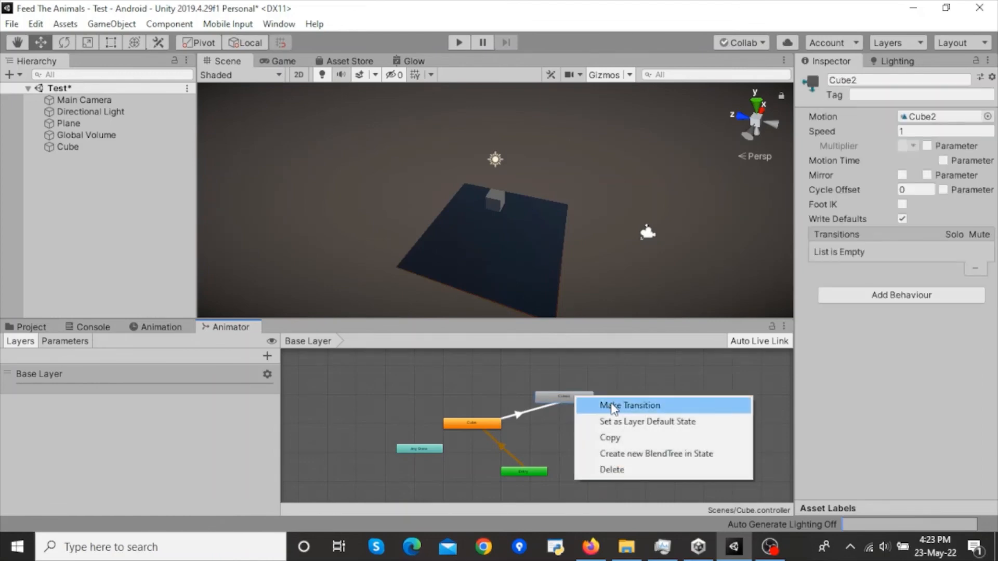
click(464, 139)
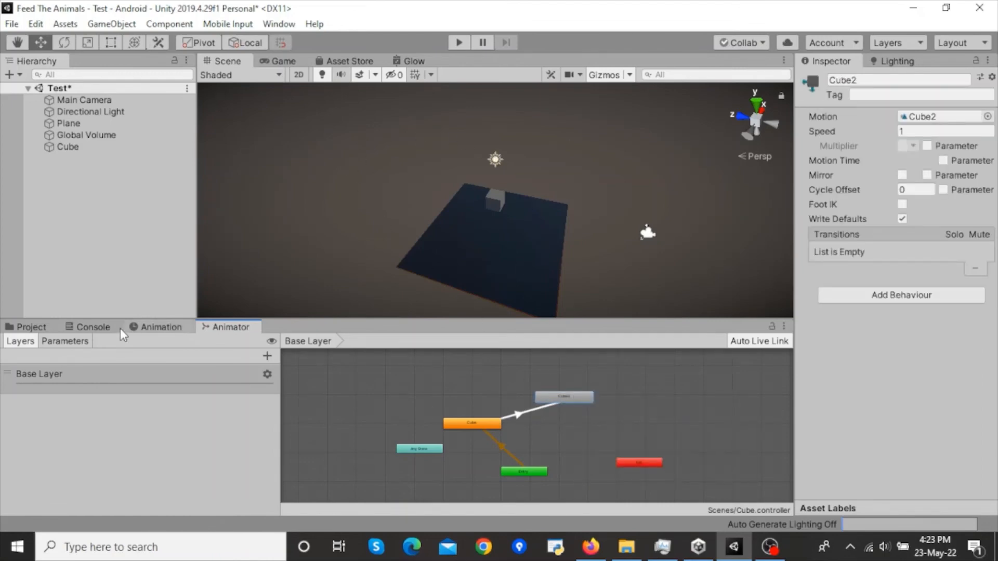
Step: Select the cube in the scene and switch its Animation timeline to the Cube2 clip
click(156, 327)
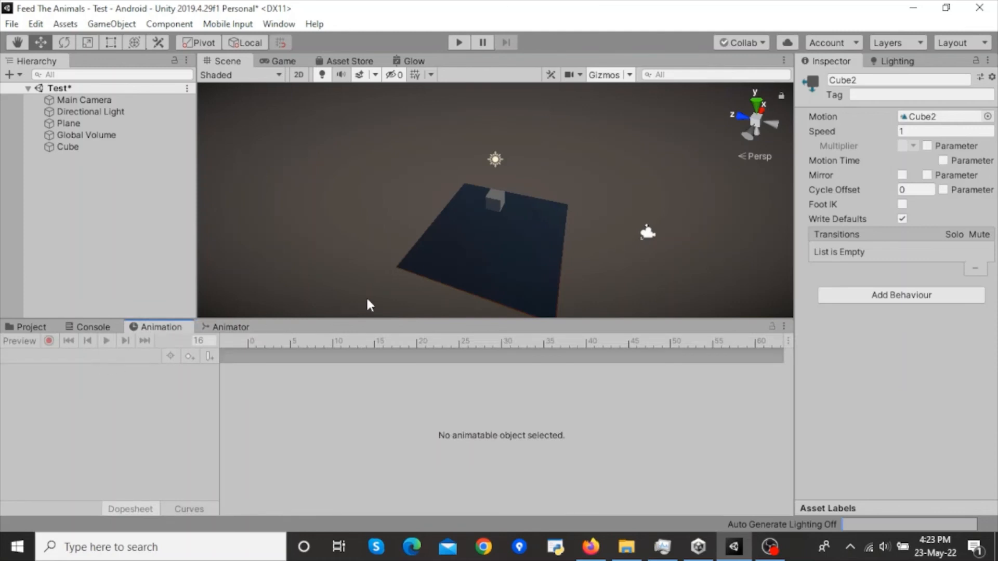
click(495, 200)
click(130, 358)
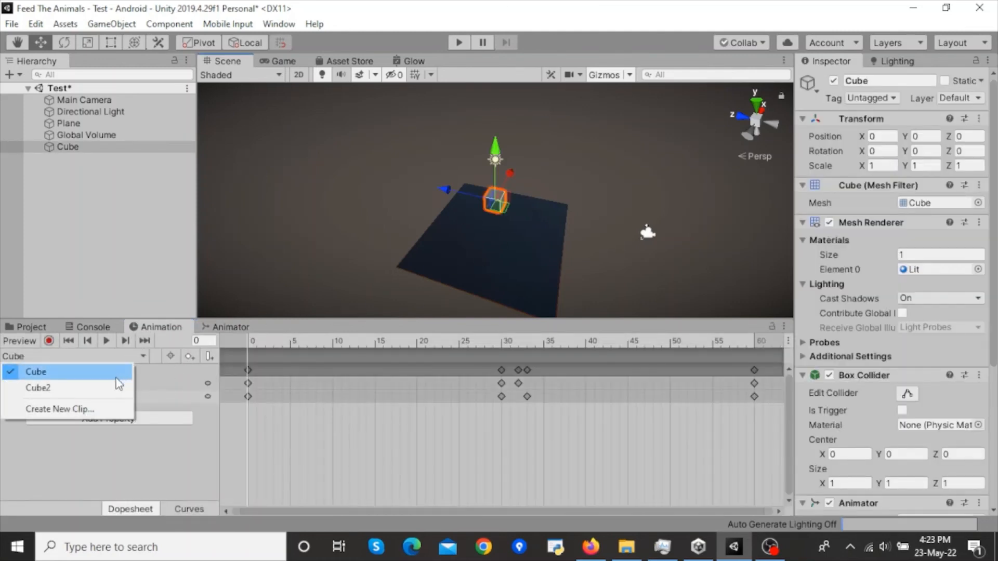
click(116, 386)
click(130, 404)
click(129, 384)
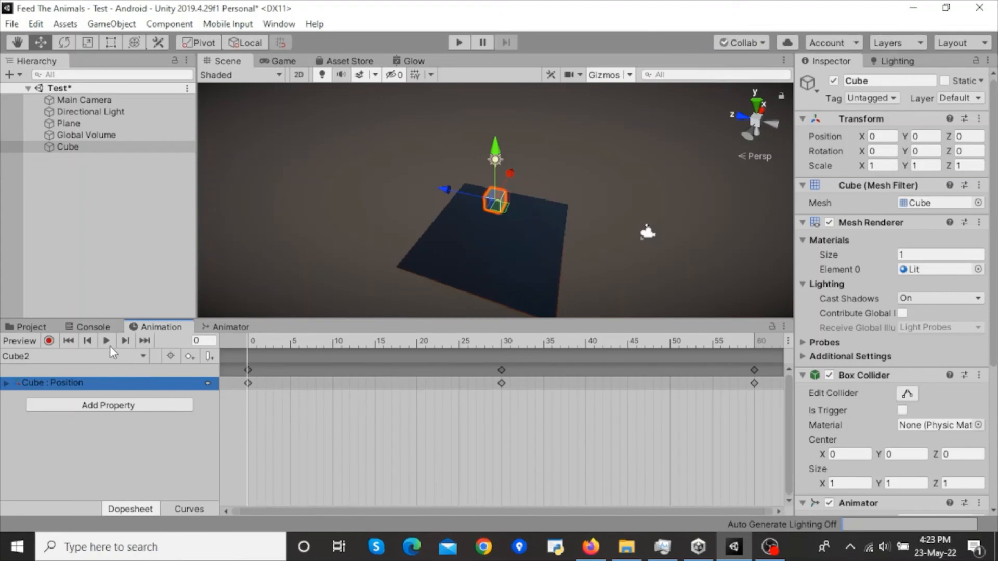
Step: Preview the Cube2 clip's motion in the scene and stop the playback
click(106, 341)
scroll(629, 163, down, 8)
alt+drag(513, 218, 627, 182)
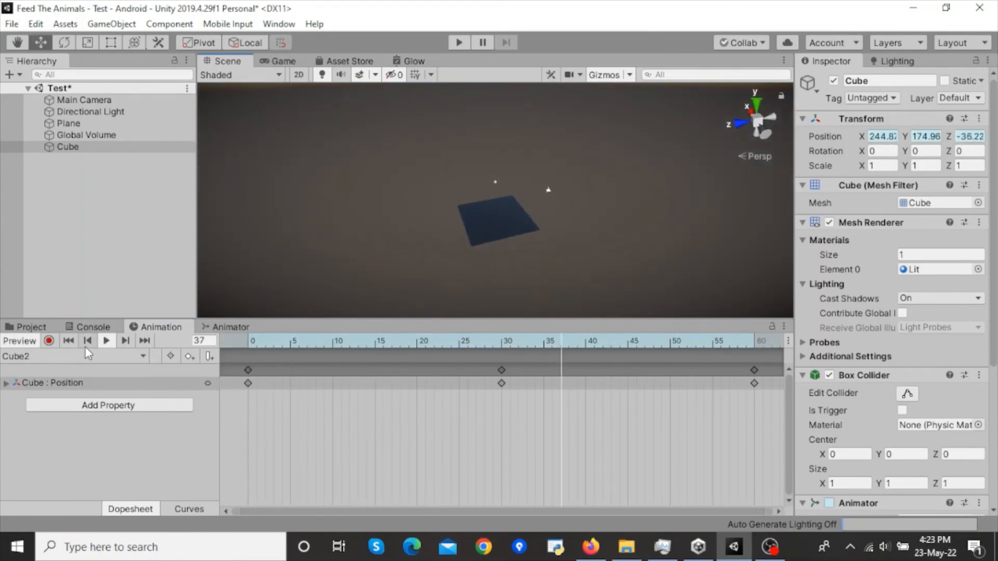
click(107, 342)
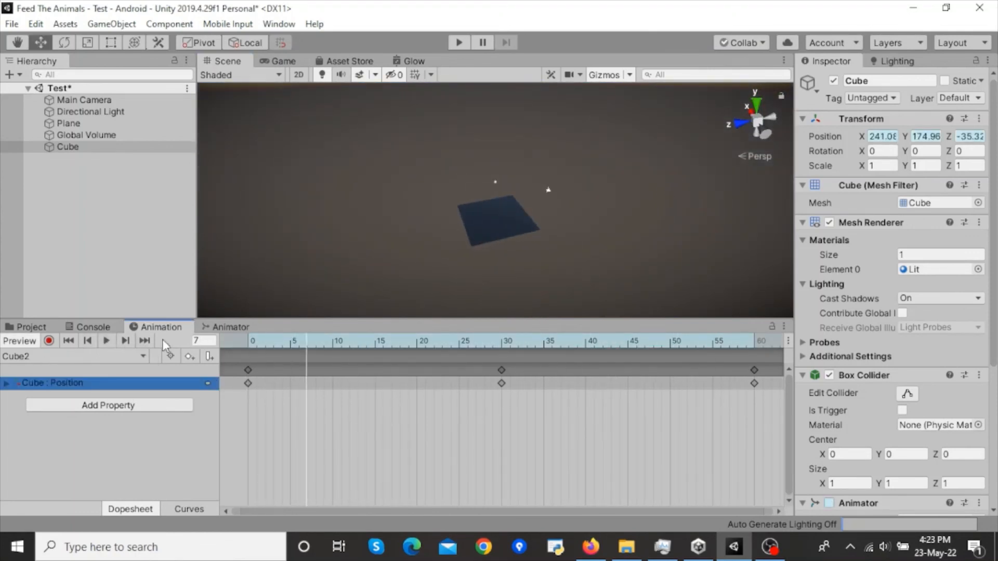
Step: Remove the existing Position property from the Cube2 clip and add a fresh Transform Position property
right_click(87, 386)
click(120, 391)
click(100, 379)
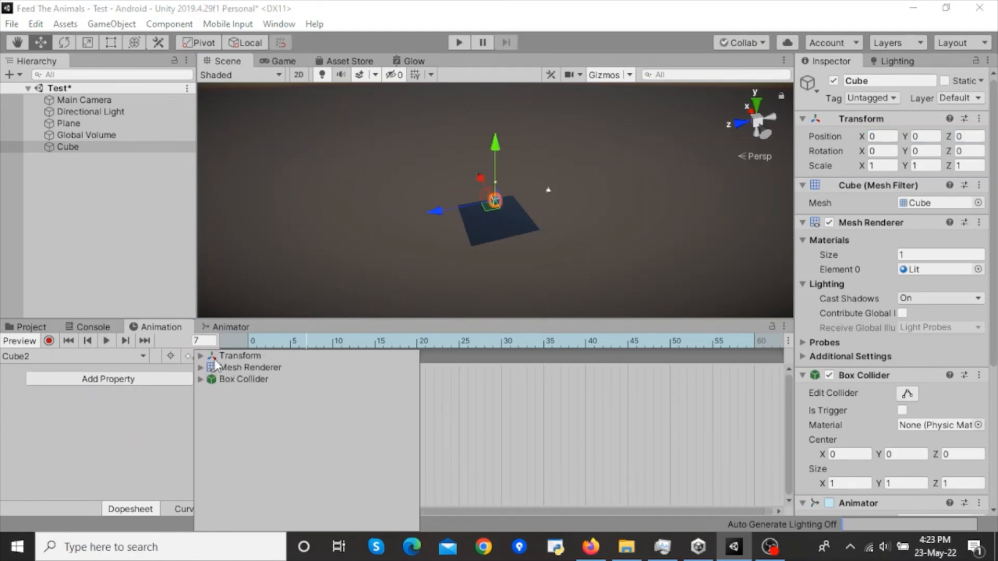
click(193, 360)
click(167, 381)
click(202, 356)
click(412, 368)
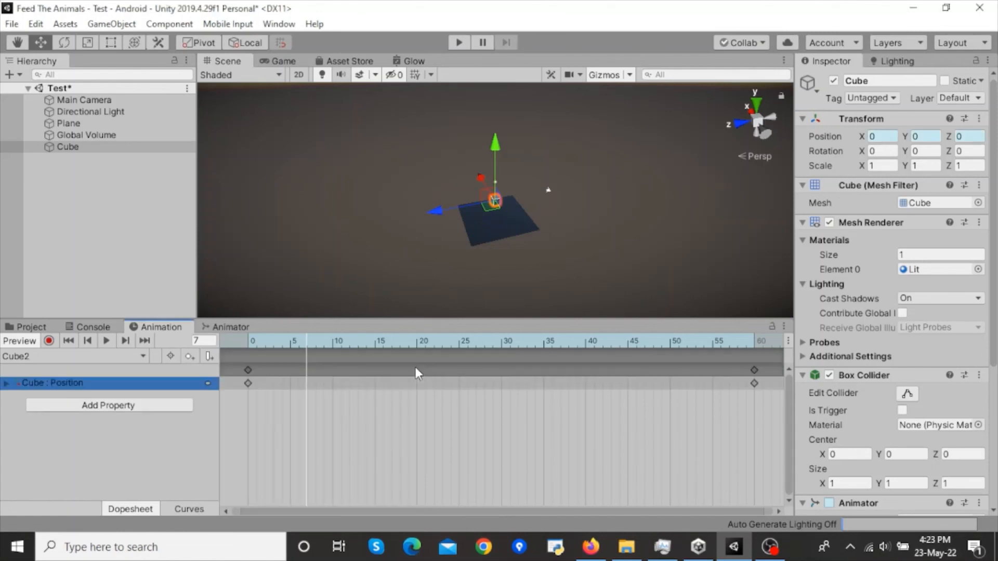
Step: Record a position key at frame 30 of Cube2 with the cube moved to about Y -1.78, Z -16.38
click(503, 344)
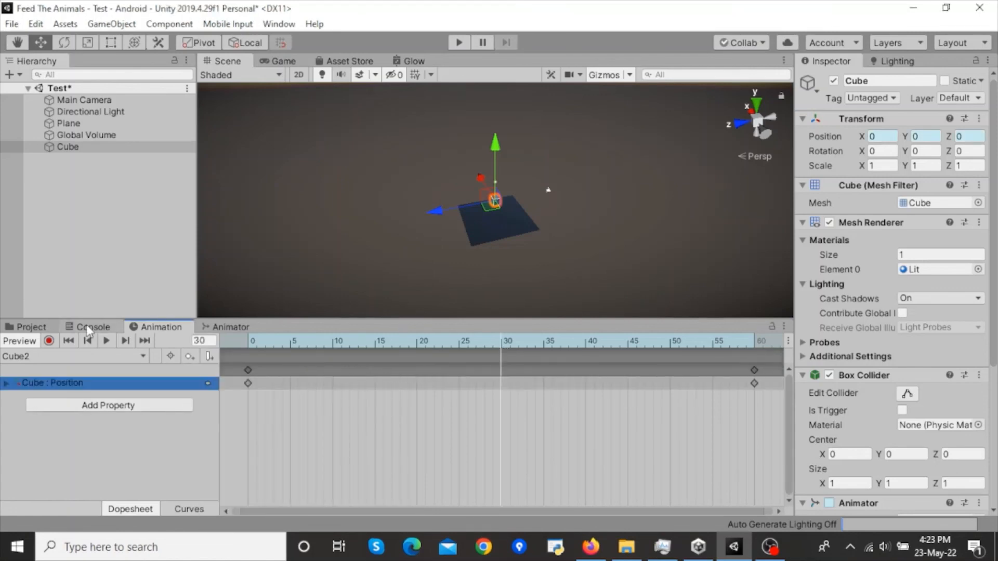
click(48, 340)
scroll(469, 236, up, 3)
drag(493, 199, 623, 188)
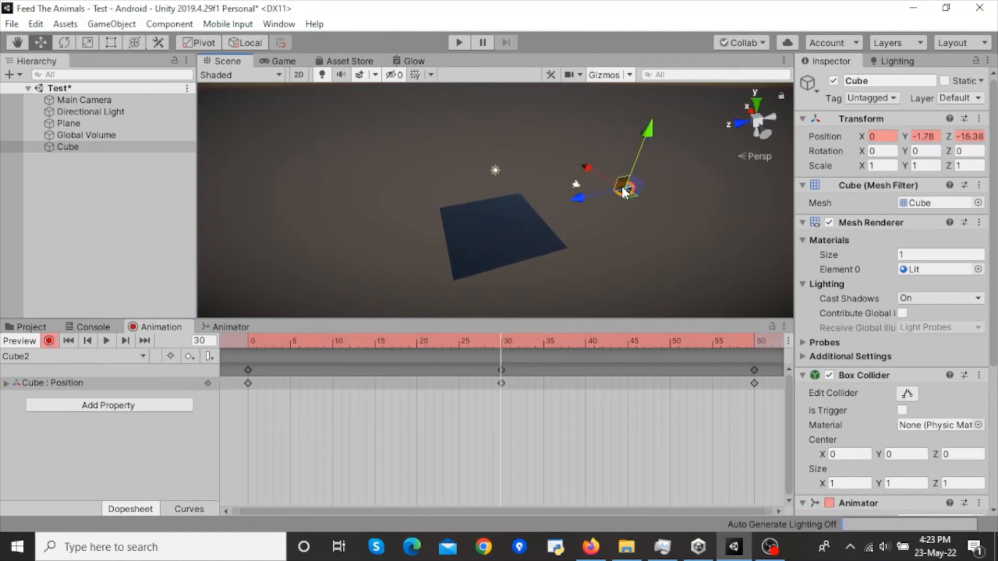
click(48, 341)
Step: Preview the revised Cube2 clip and play the scene to check the new motion
click(106, 340)
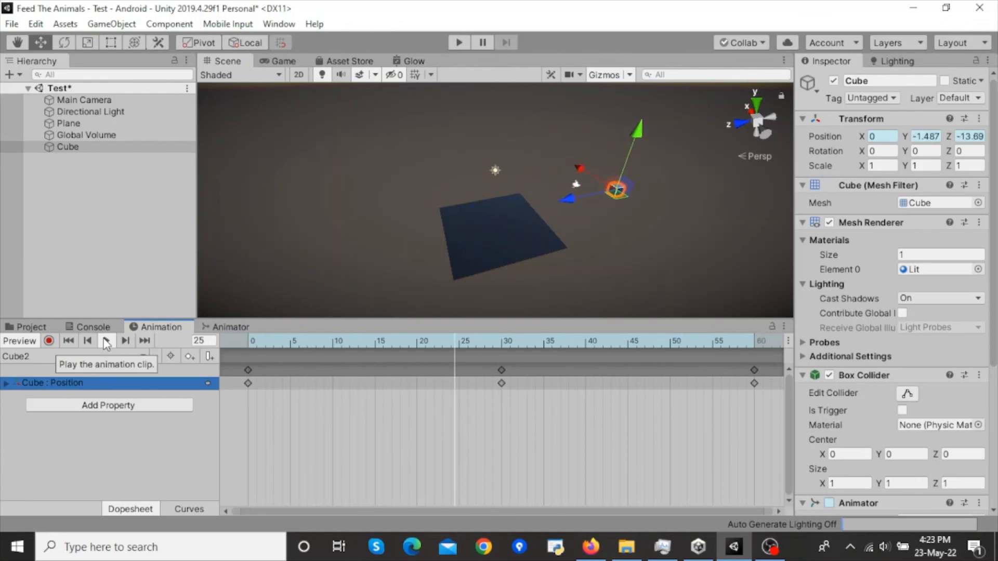
click(457, 43)
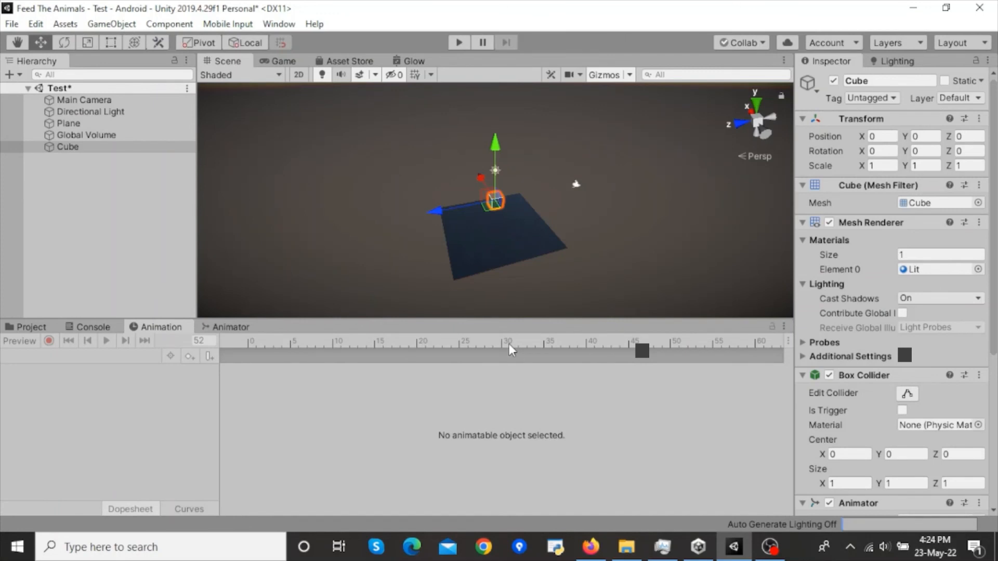
Step: Set the Cube state's speed to 0.2 in the Animator graph
click(244, 328)
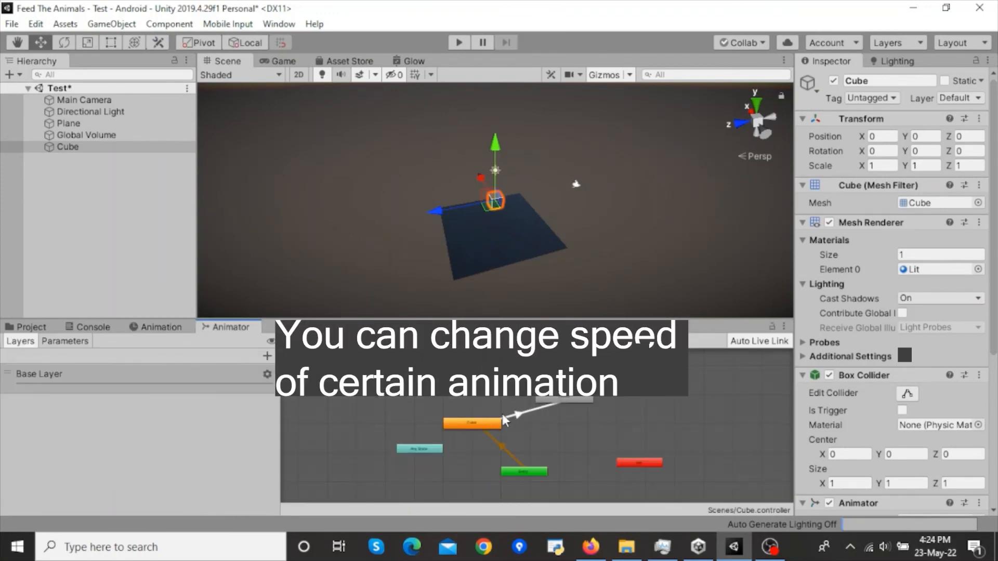
double_click(490, 421)
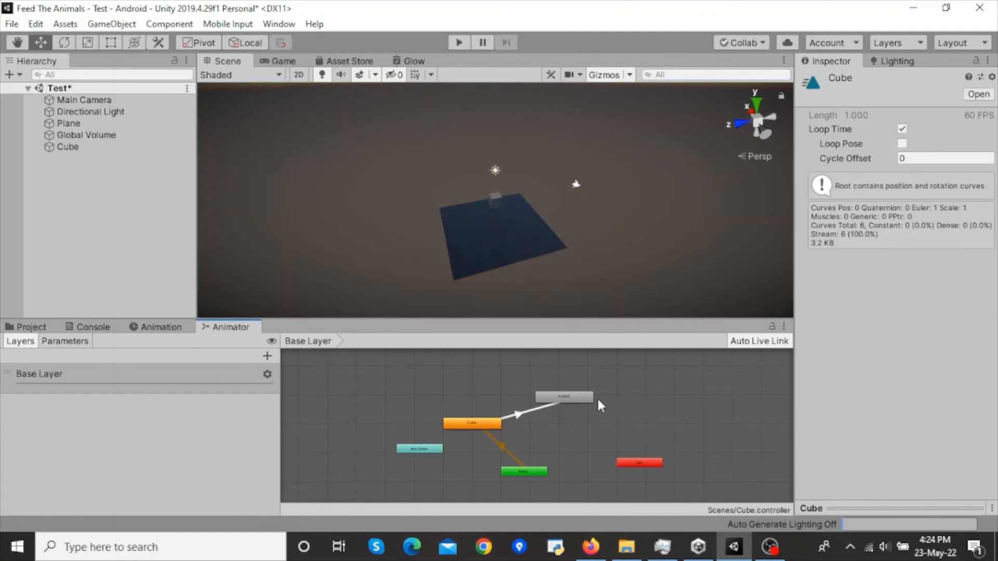
click(555, 398)
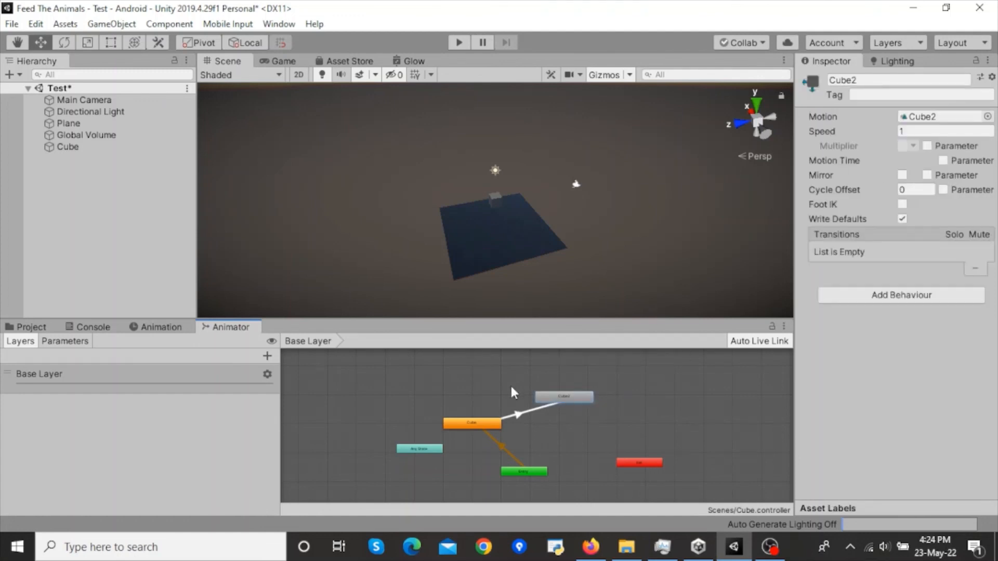
click(489, 423)
click(940, 131)
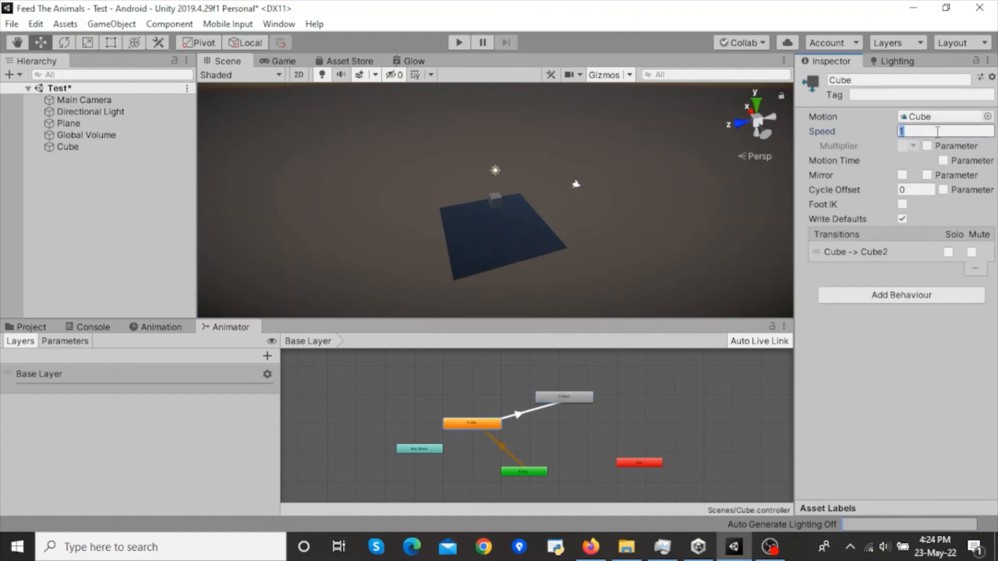
text(0.2)
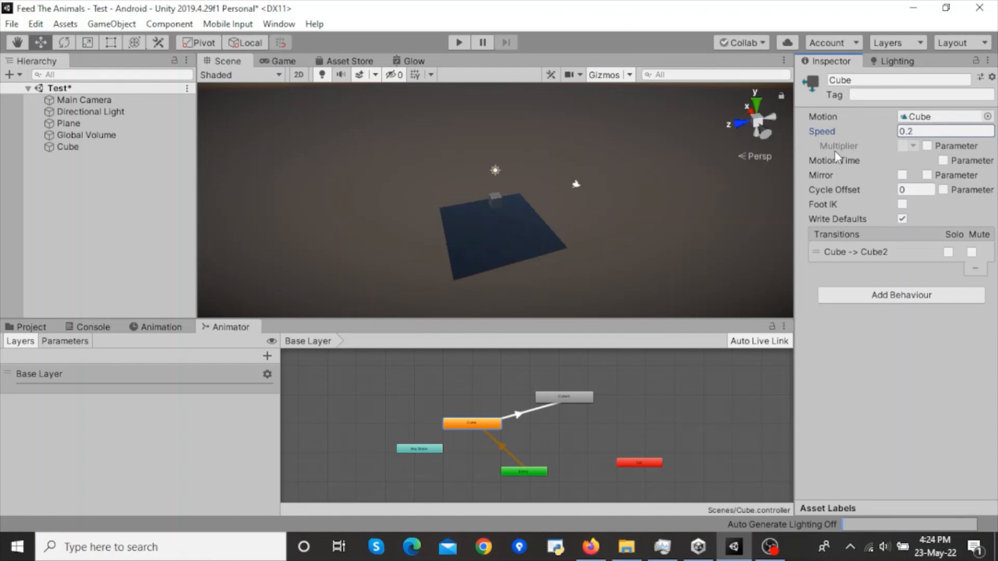